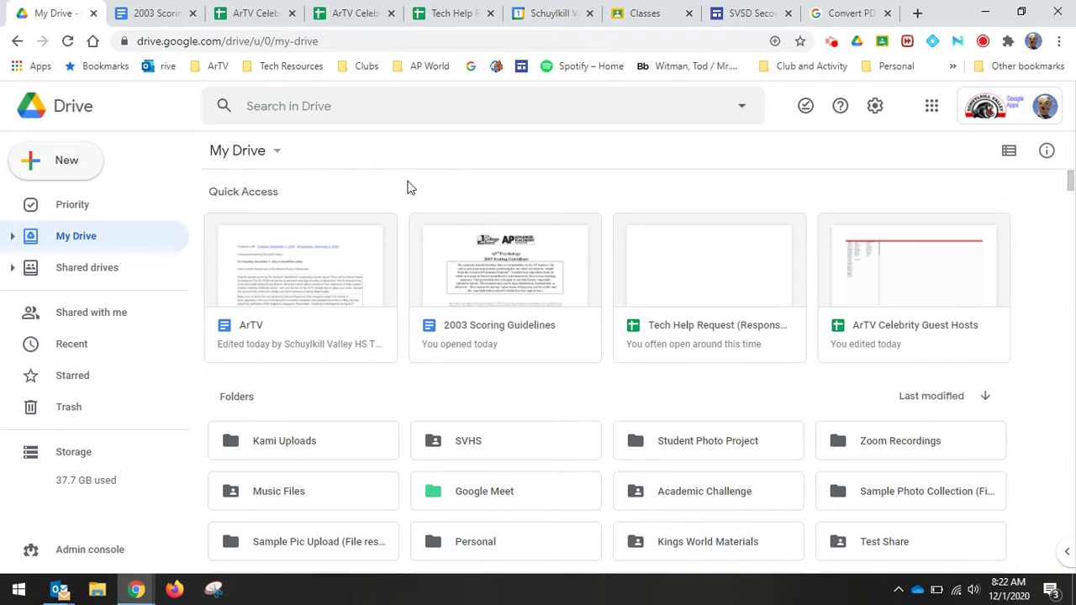
# Upload the 5th Grade Career Pathways Planner PDF to My Drive.
pyautogui.click(76, 168)
pyautogui.click(98, 203)
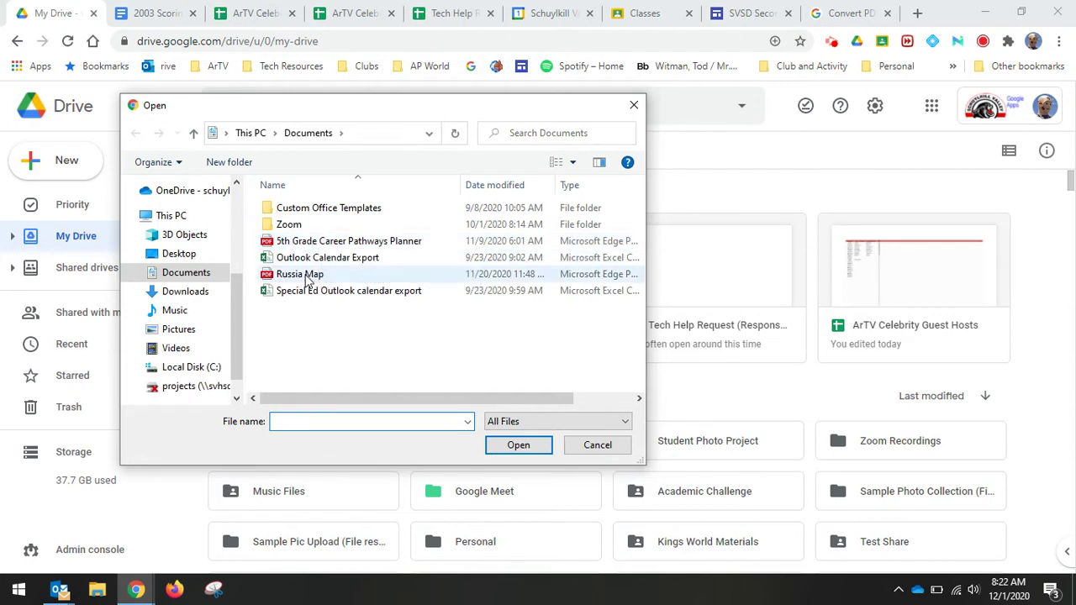
pyautogui.moveTo(349, 241)
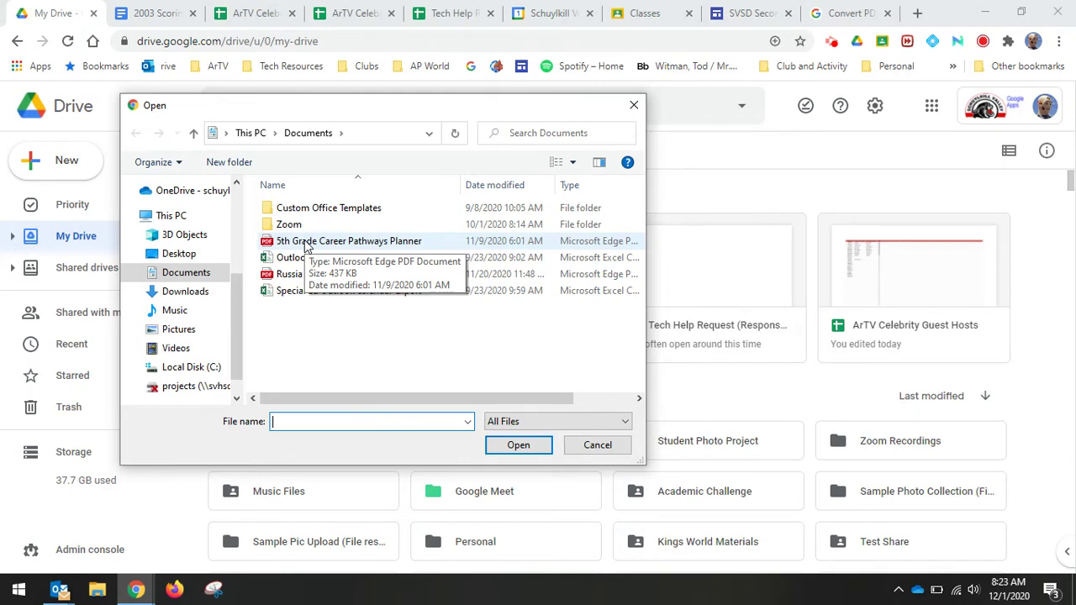
pyautogui.doubleClick(299, 241)
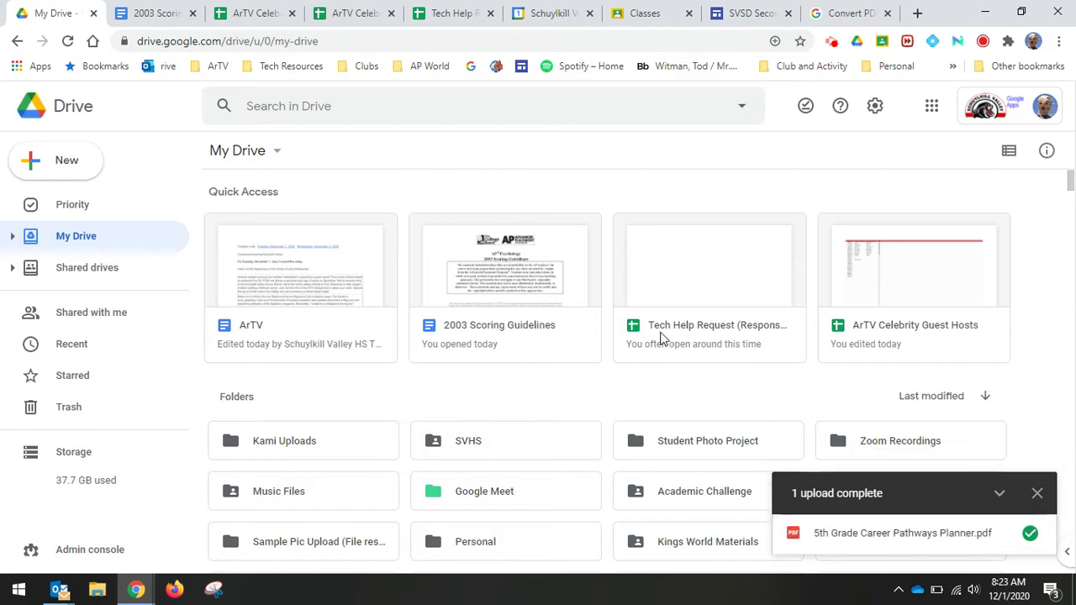
pyautogui.click(1038, 494)
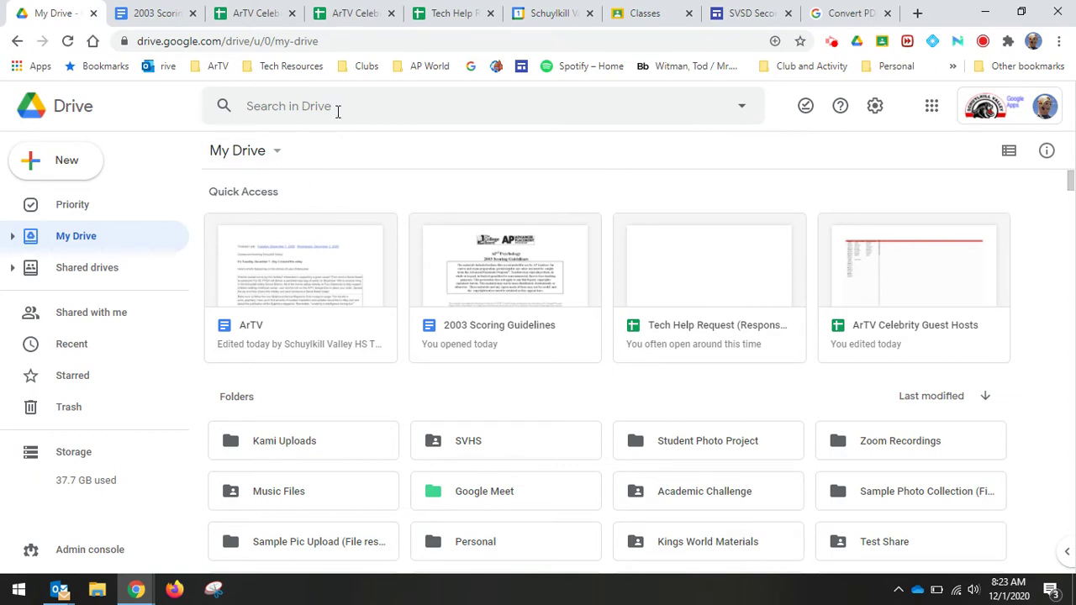
# Search Drive with the file type set to PDFs and browse the resulting list.
pyautogui.click(742, 106)
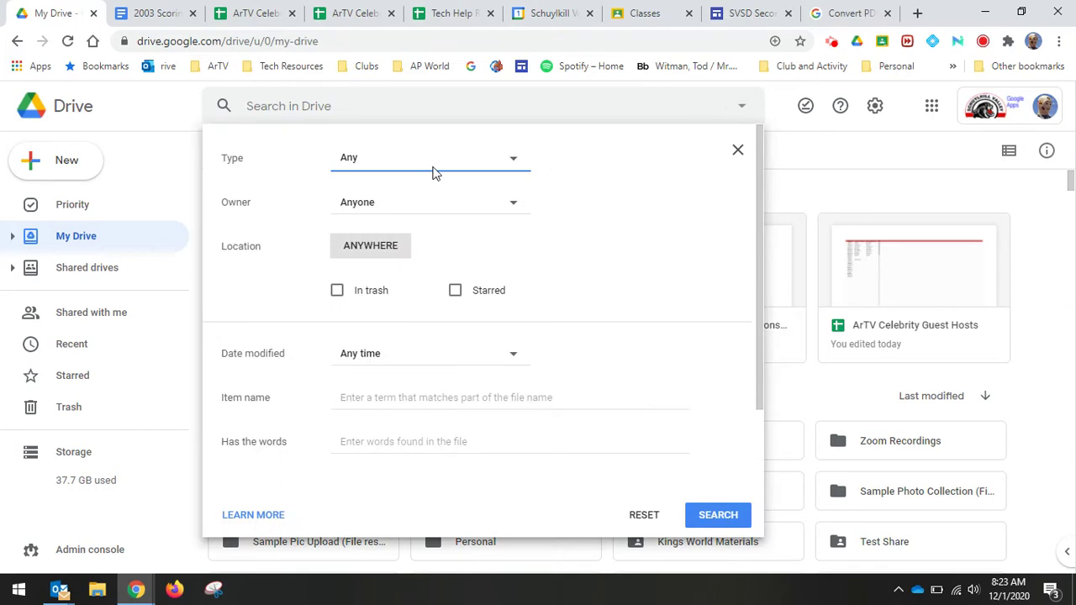
pyautogui.click(501, 160)
pyautogui.click(402, 209)
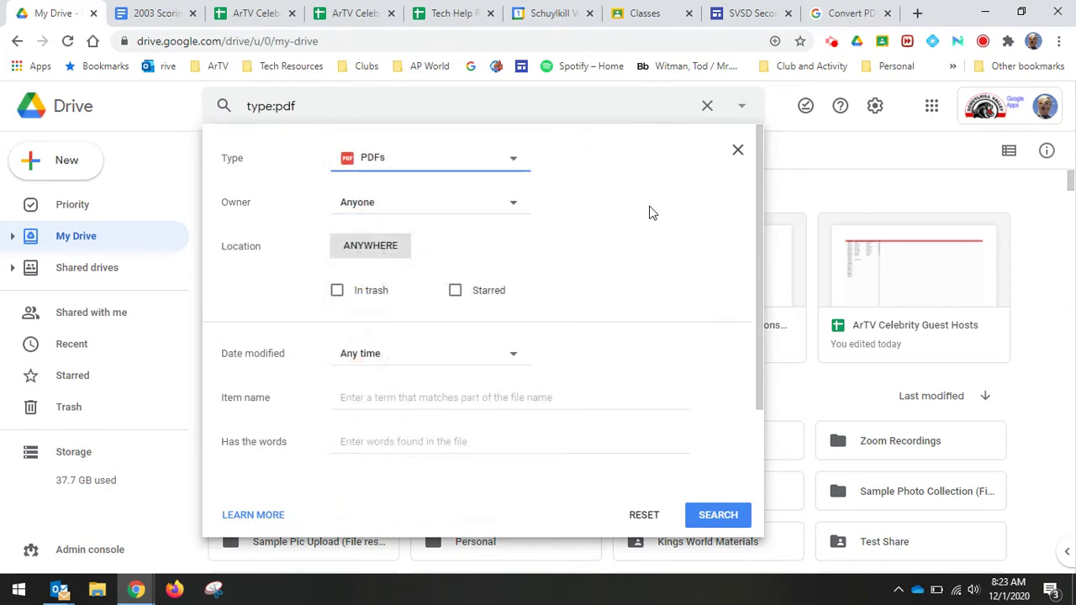
pyautogui.click(723, 515)
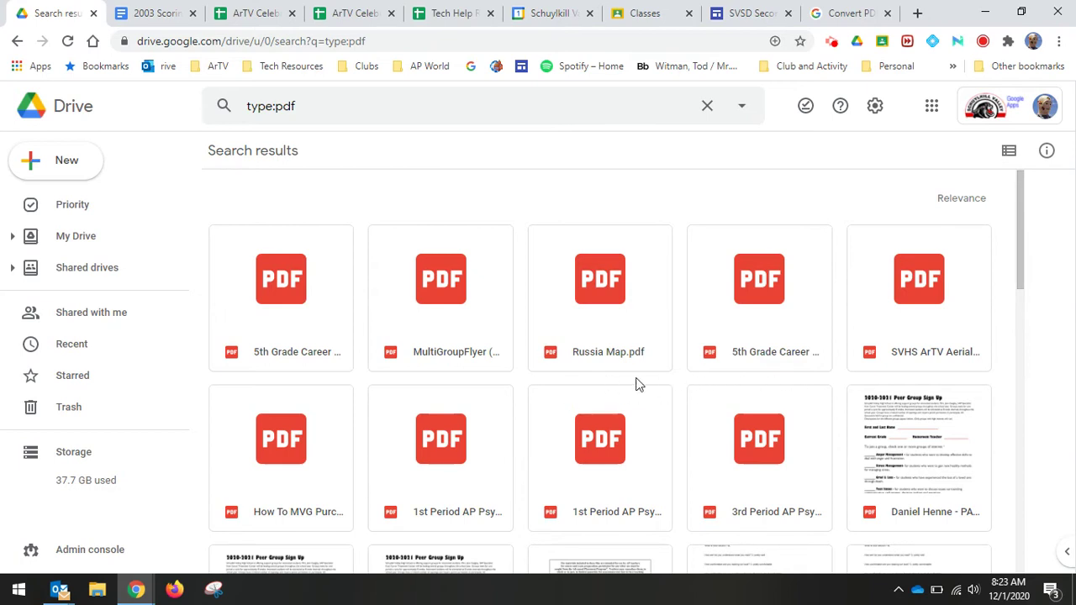
pyautogui.scroll(-1, 713, 393)
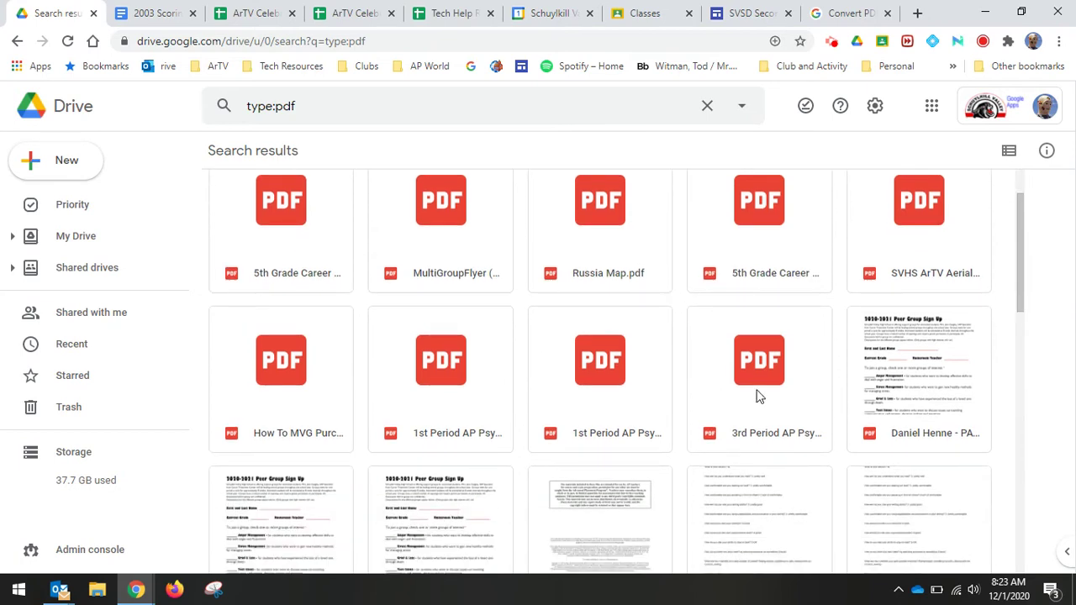
pyautogui.scroll(-2, 760, 395)
pyautogui.scroll(-1, 759, 396)
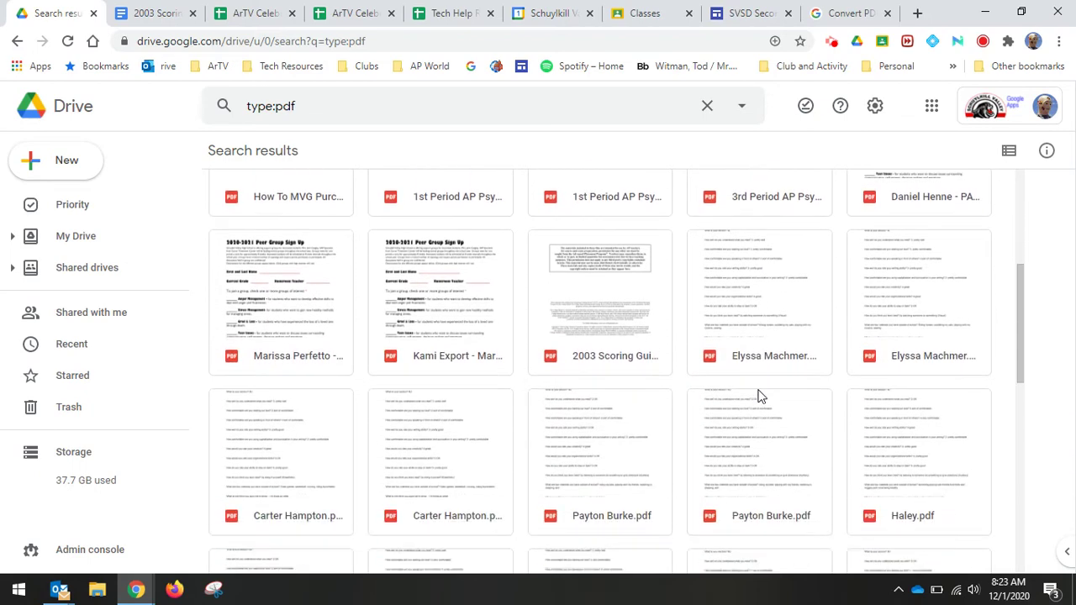
pyautogui.scroll(4, 826, 417)
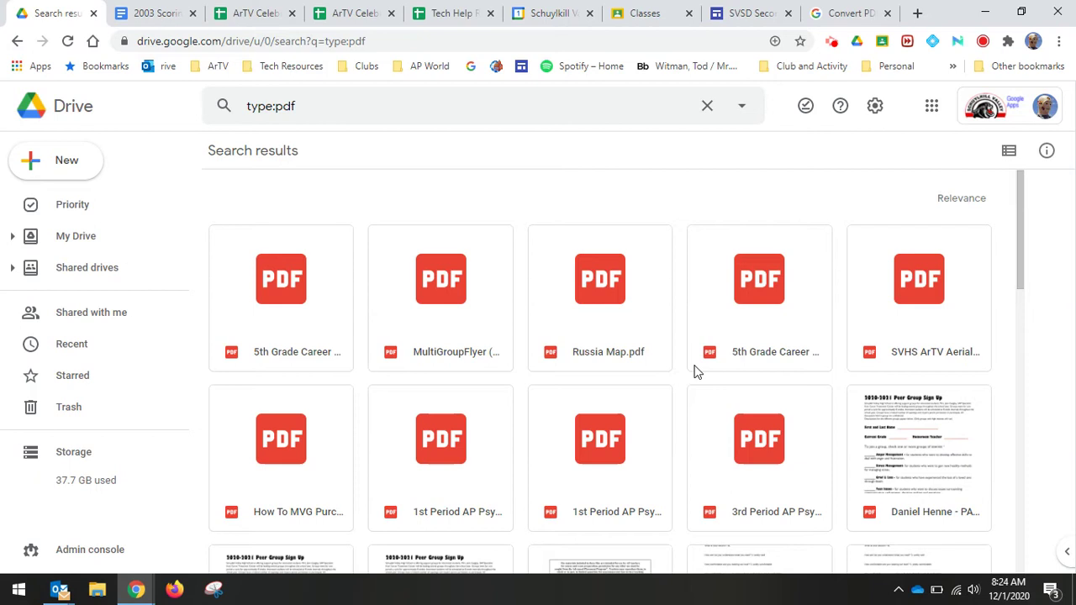
pyautogui.scroll(-2, 685, 374)
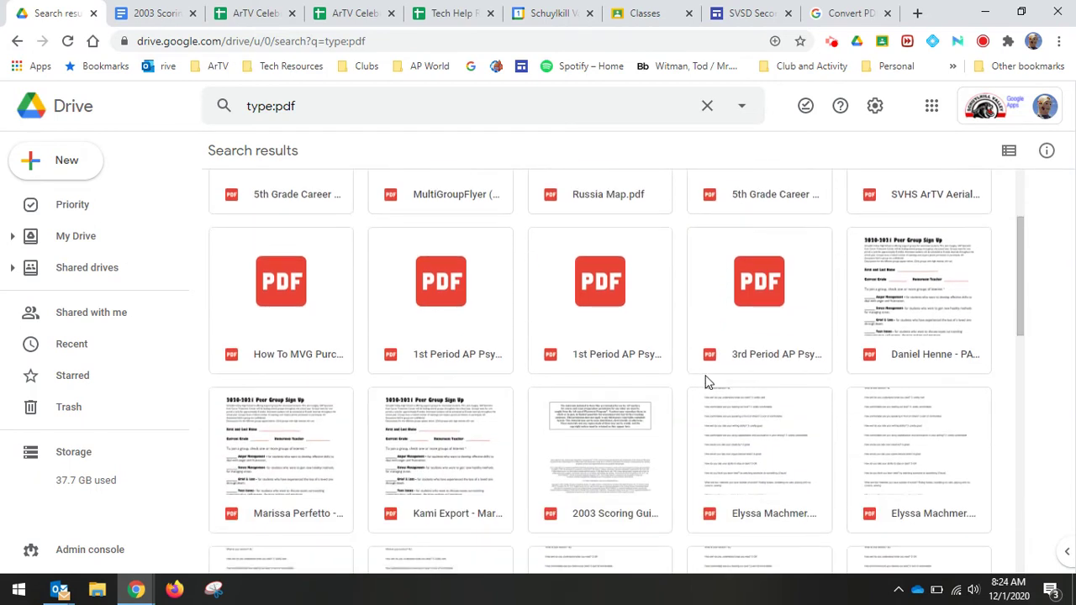
pyautogui.scroll(-1, 706, 379)
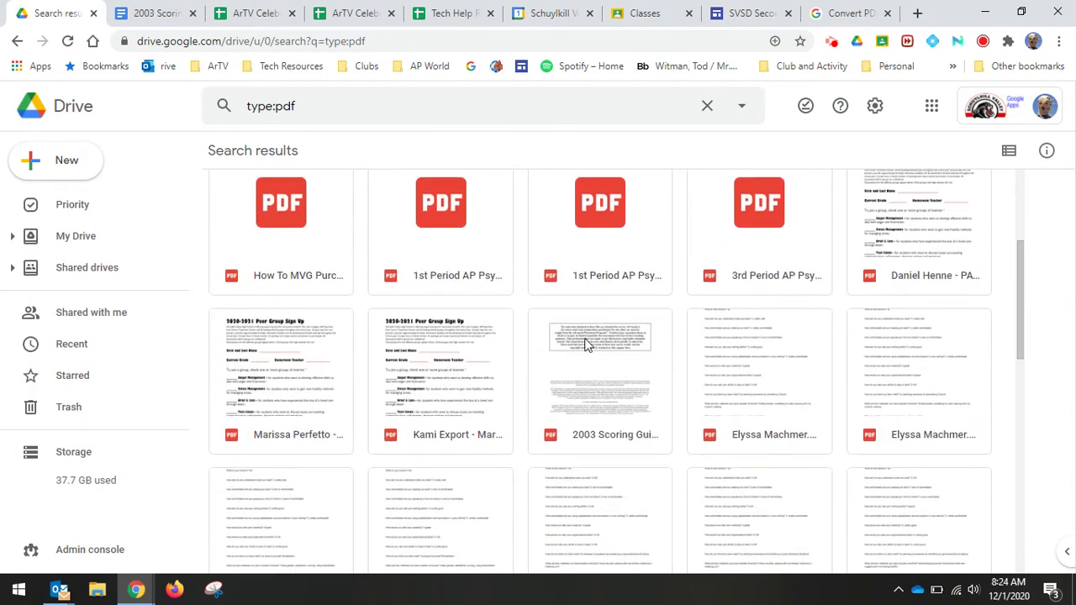
# Open 2003 Scoring Guidelines.pdf with Google Docs.
pyautogui.rightClick(611, 379)
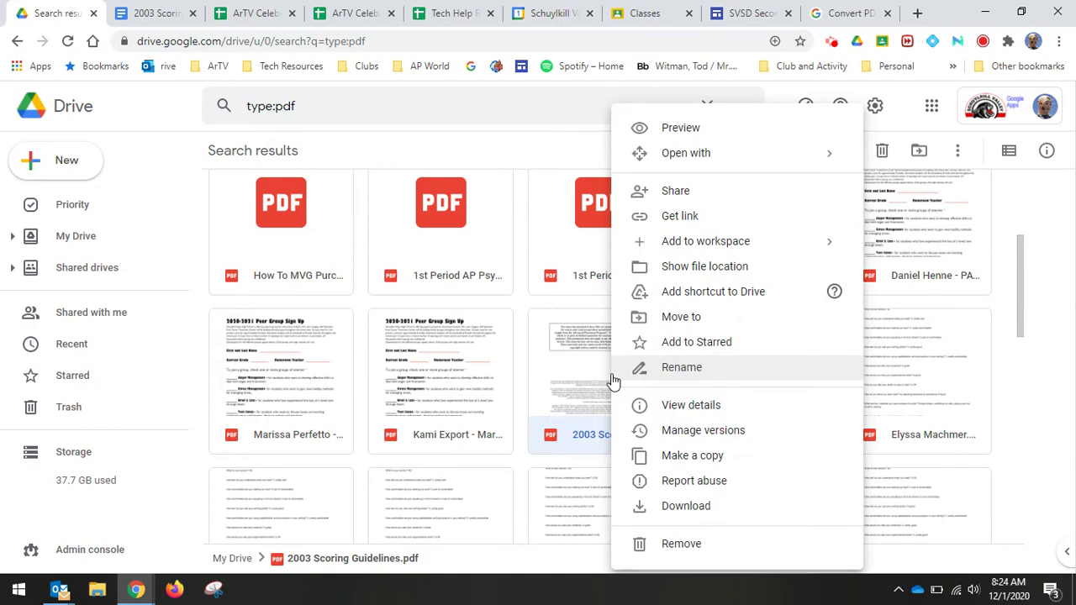
pyautogui.moveTo(686, 153)
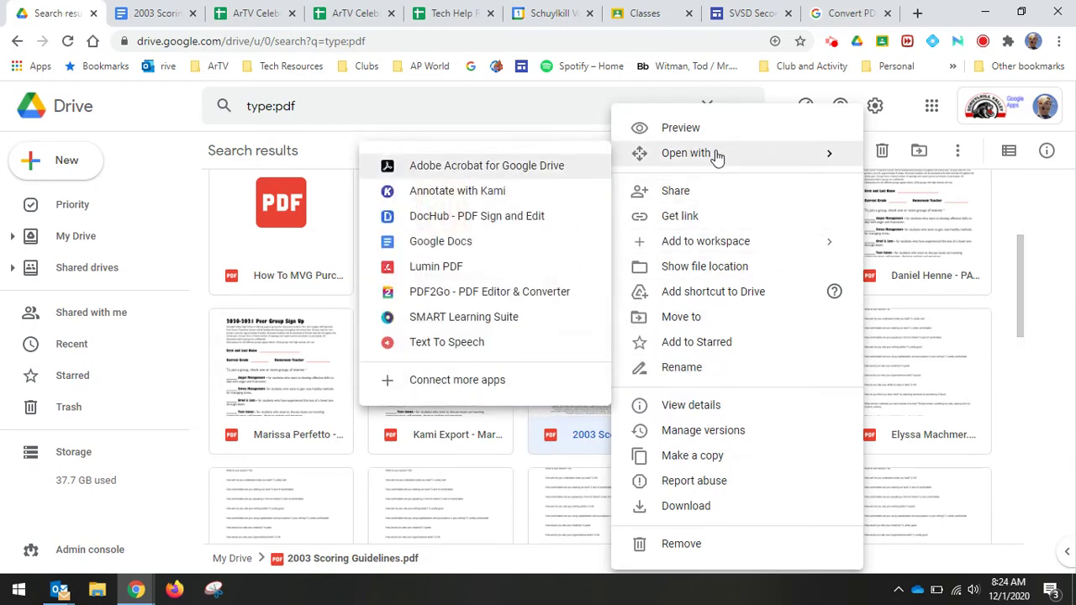
pyautogui.click(429, 243)
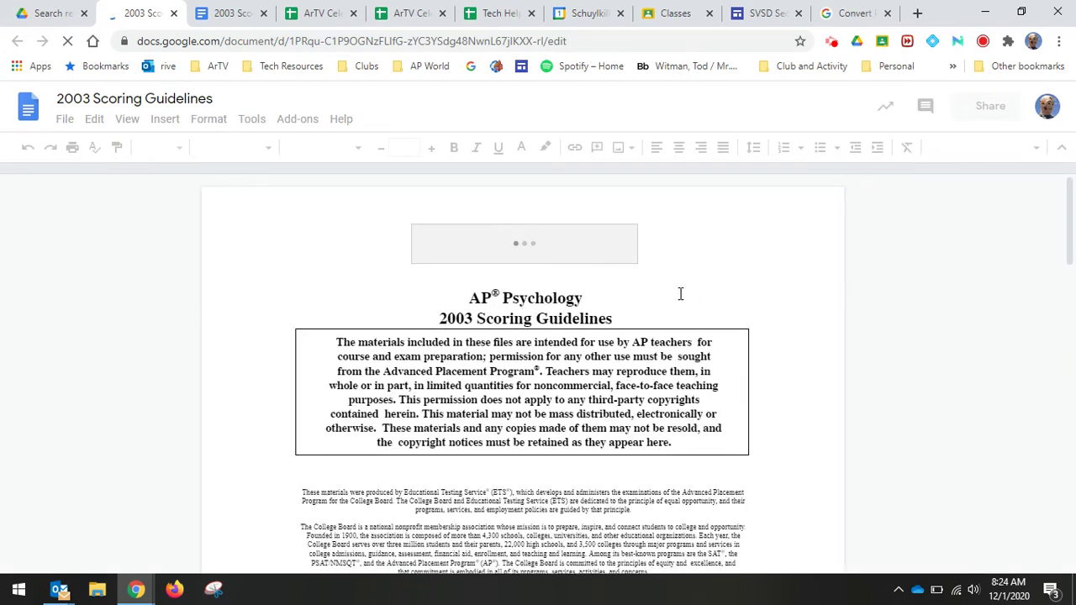
# Append 'teacher who bullies students' after 'The mean is the largest' in Point 6.
pyautogui.scroll(-2, 737, 293)
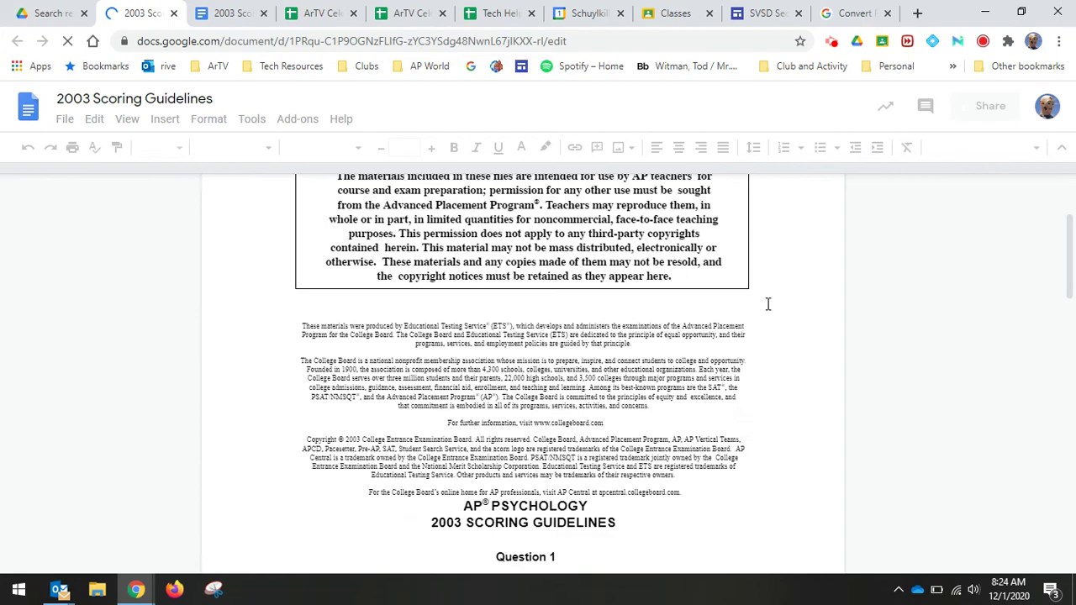
pyautogui.scroll(-1, 768, 303)
pyautogui.scroll(-4, 764, 312)
pyautogui.scroll(-5, 764, 312)
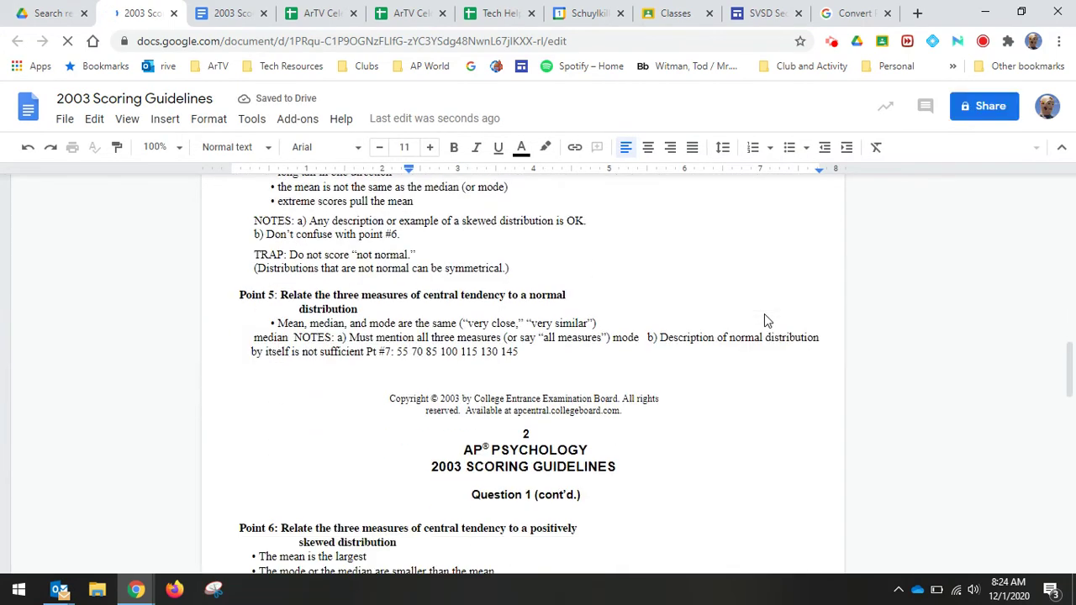
pyautogui.scroll(-1, 764, 312)
pyautogui.scroll(-2, 647, 331)
pyautogui.scroll(-1, 646, 331)
pyautogui.scroll(2, 548, 356)
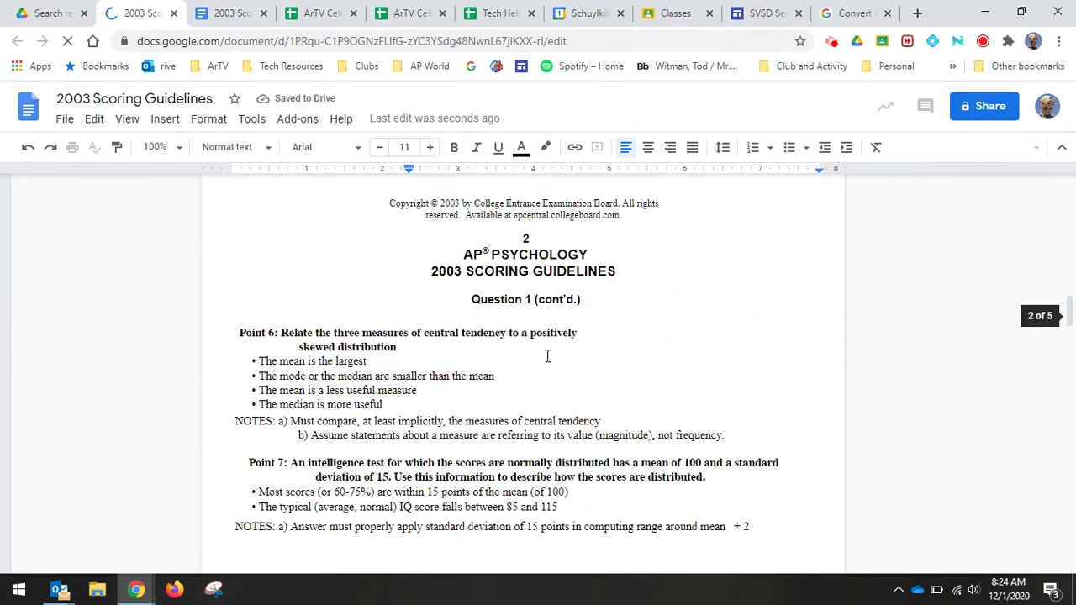
pyautogui.scroll(1, 504, 370)
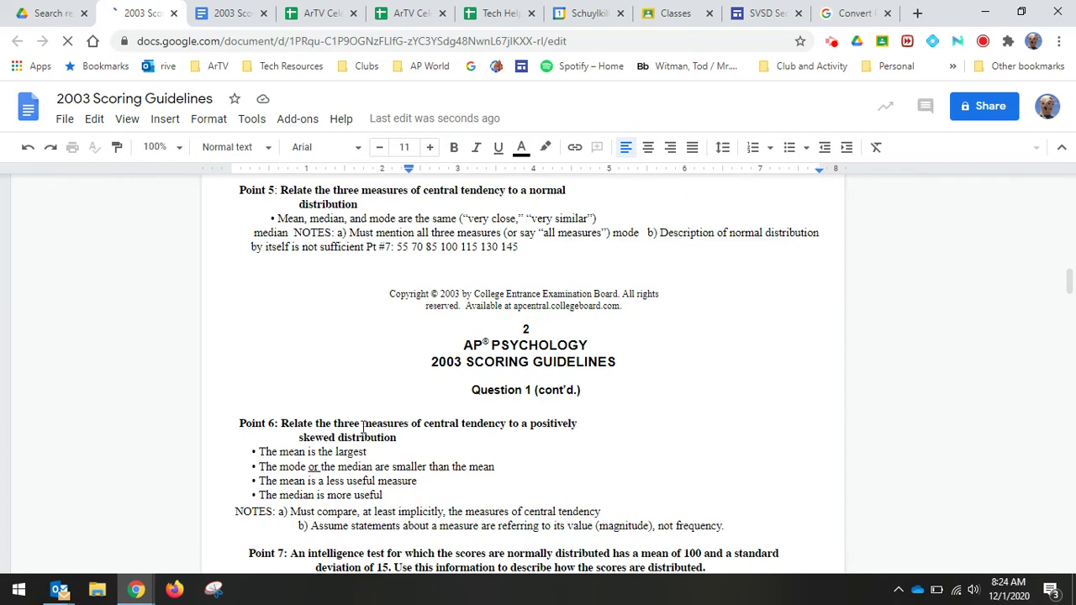
pyautogui.click(390, 455)
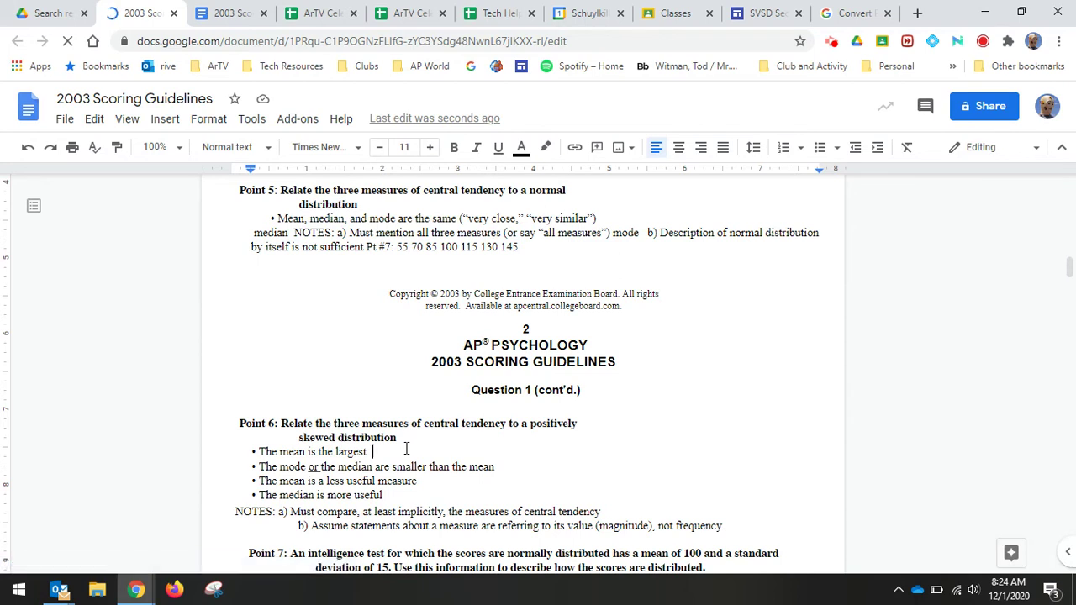
pyautogui.write('teacher')
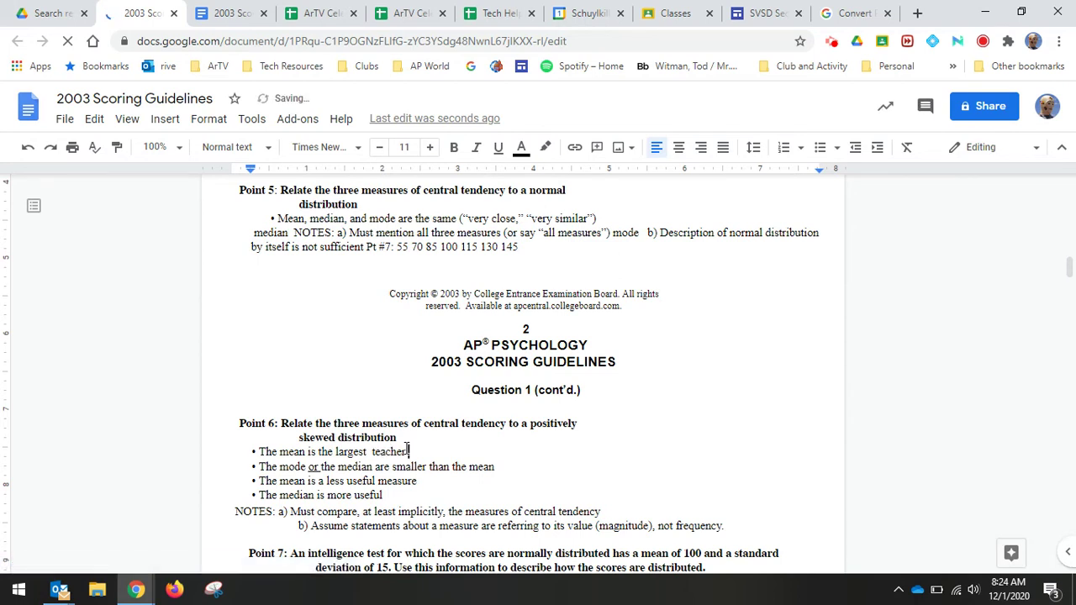
pyautogui.write(' who bu')
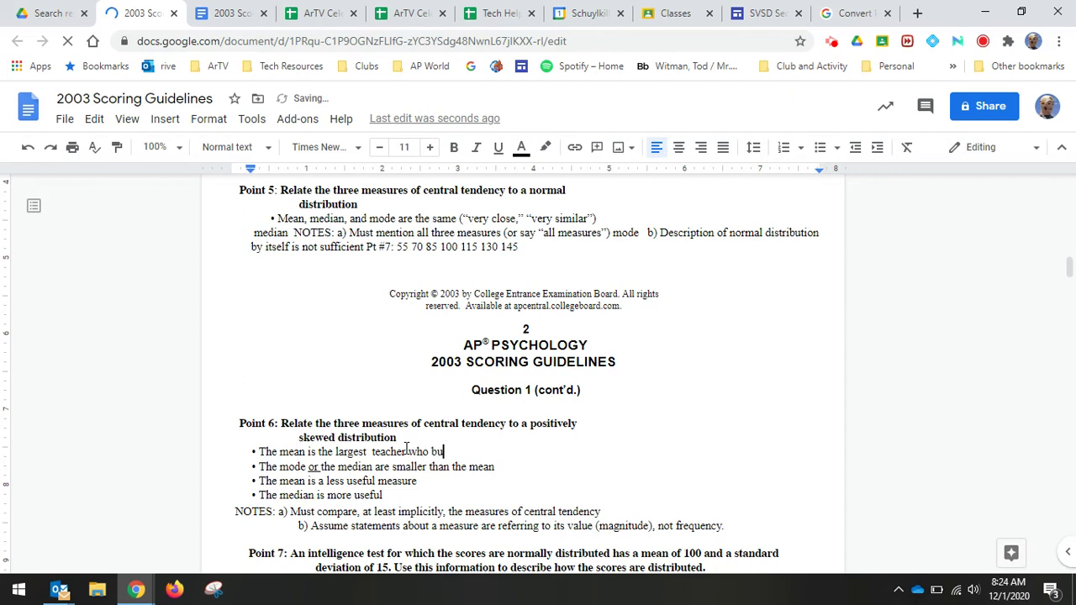
pyautogui.write('llies studen')
pyautogui.write('ts')
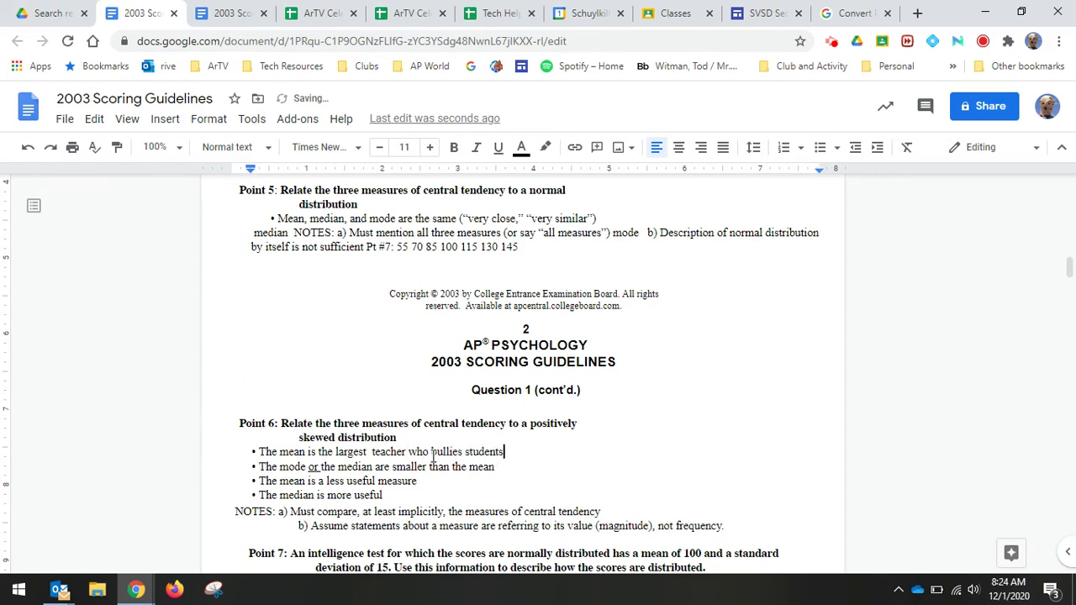
pyautogui.scroll(4, 529, 458)
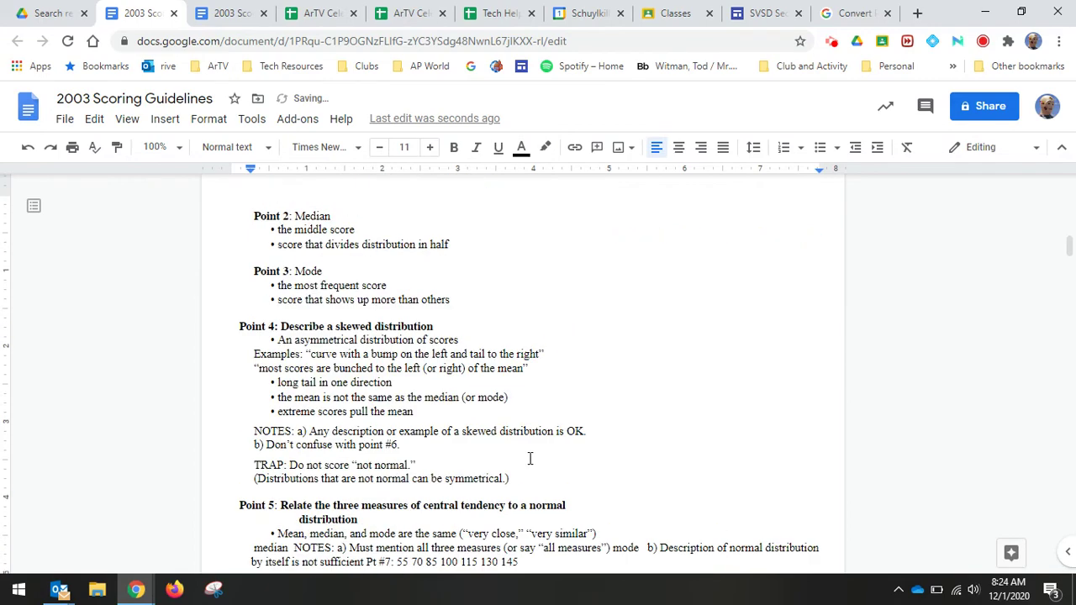
pyautogui.scroll(3, 530, 458)
pyautogui.scroll(3, 534, 460)
pyautogui.scroll(2, 538, 461)
pyautogui.scroll(2, 544, 464)
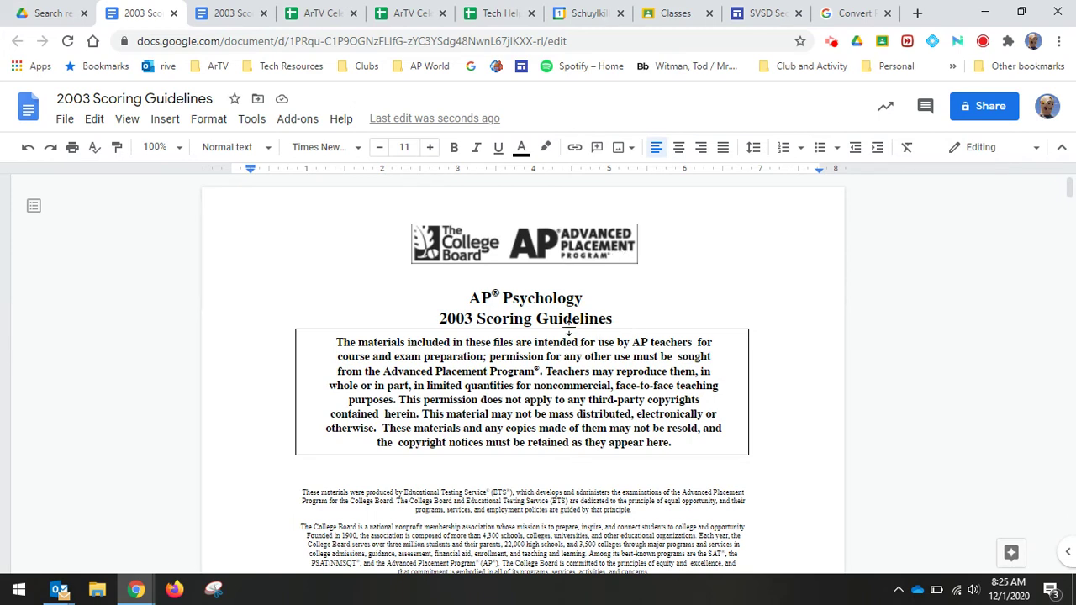
pyautogui.click(592, 258)
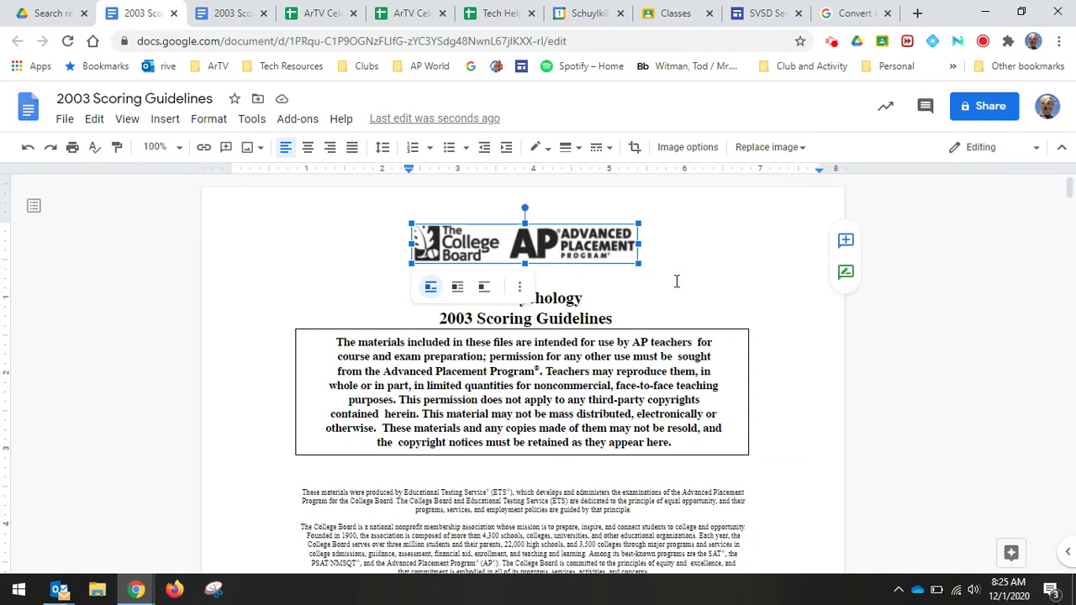
pyautogui.click(738, 278)
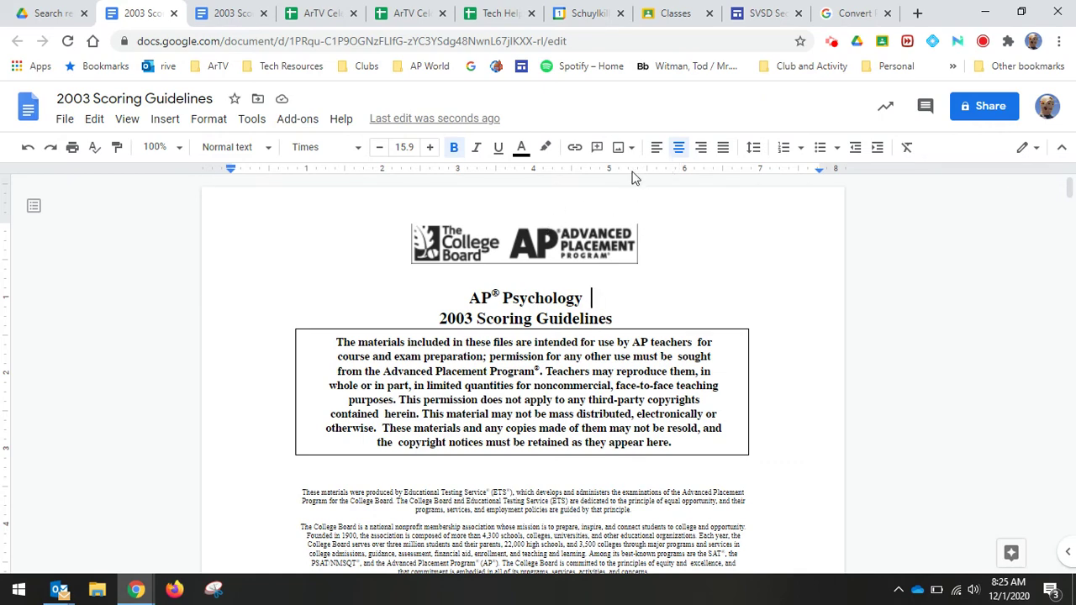
# In the Drive PDF results, bring up the actions menu for the 5th Grade Career PDF.
pyautogui.click(46, 14)
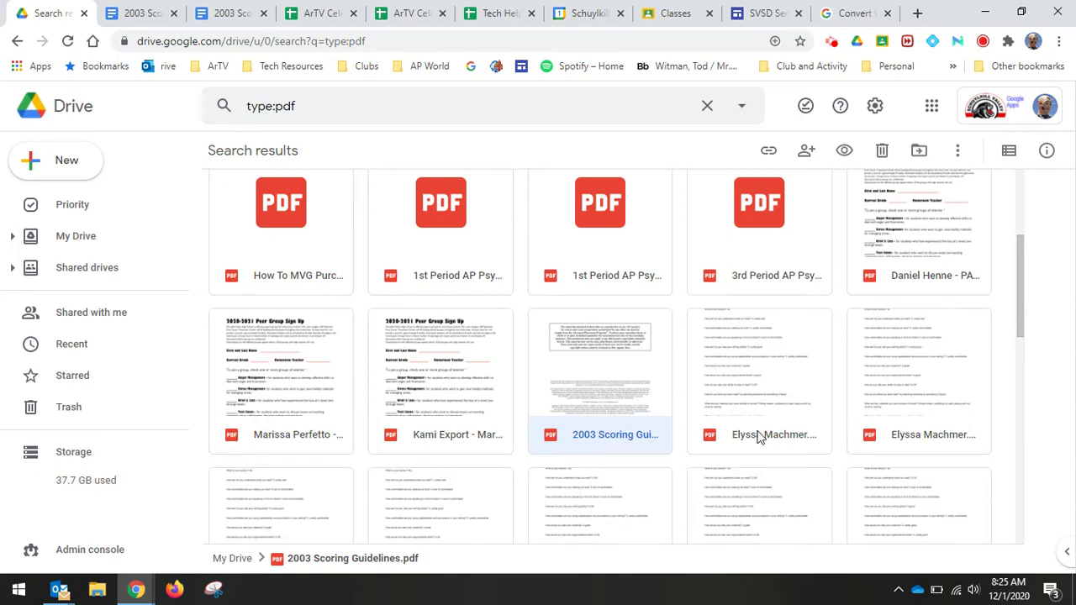
pyautogui.scroll(2, 758, 436)
pyautogui.scroll(2, 758, 436)
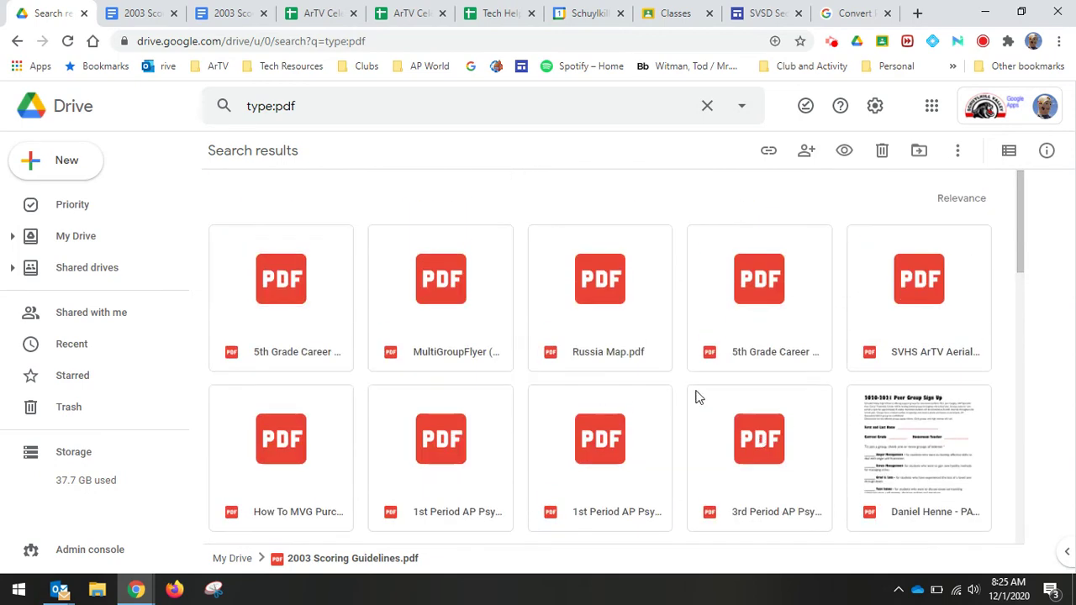
pyautogui.rightClick(307, 309)
pyautogui.moveTo(370, 153)
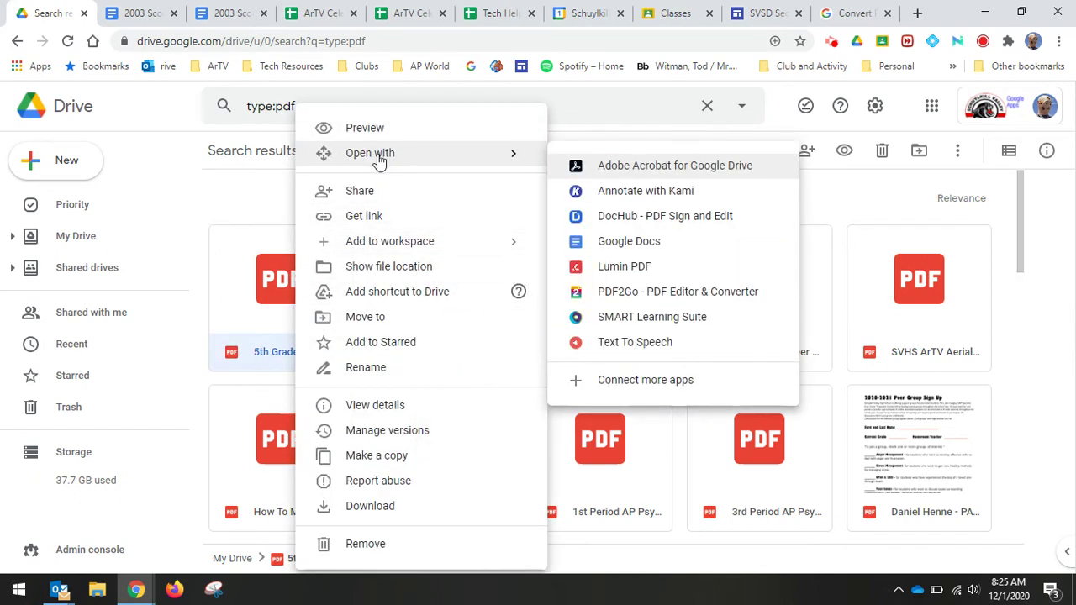
# Open the 5th Grade Career Pathways Planner PDF with Google Docs.
pyautogui.click(629, 242)
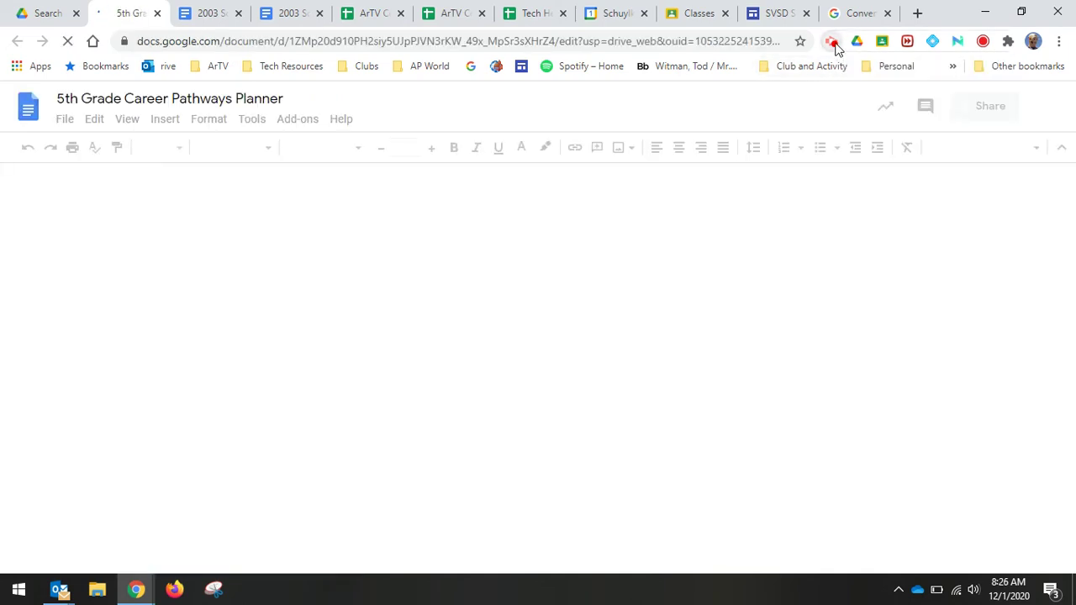
pyautogui.click(832, 42)
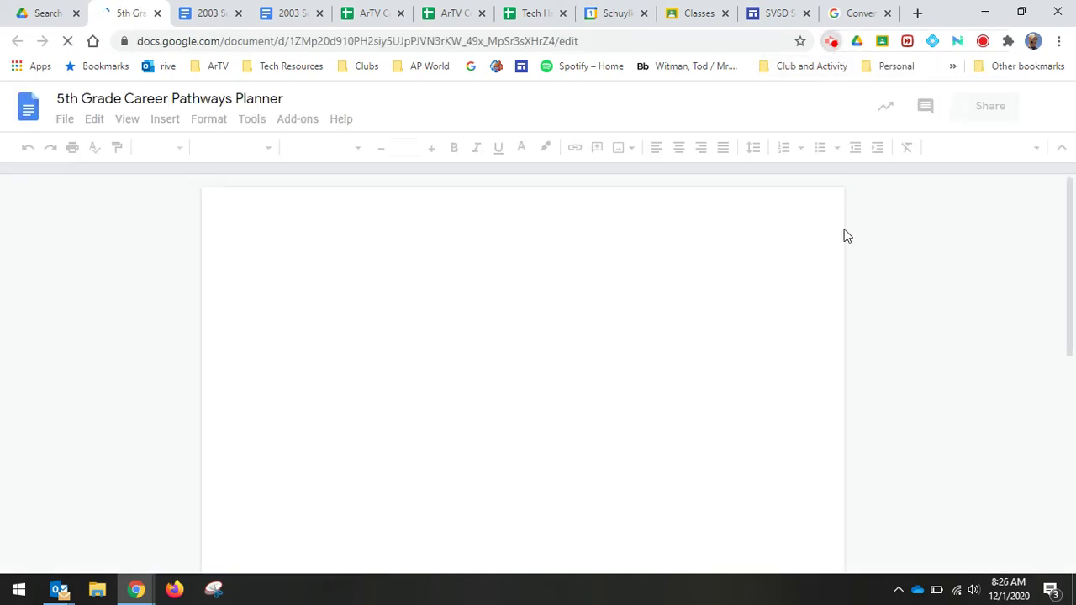
pyautogui.click(941, 239)
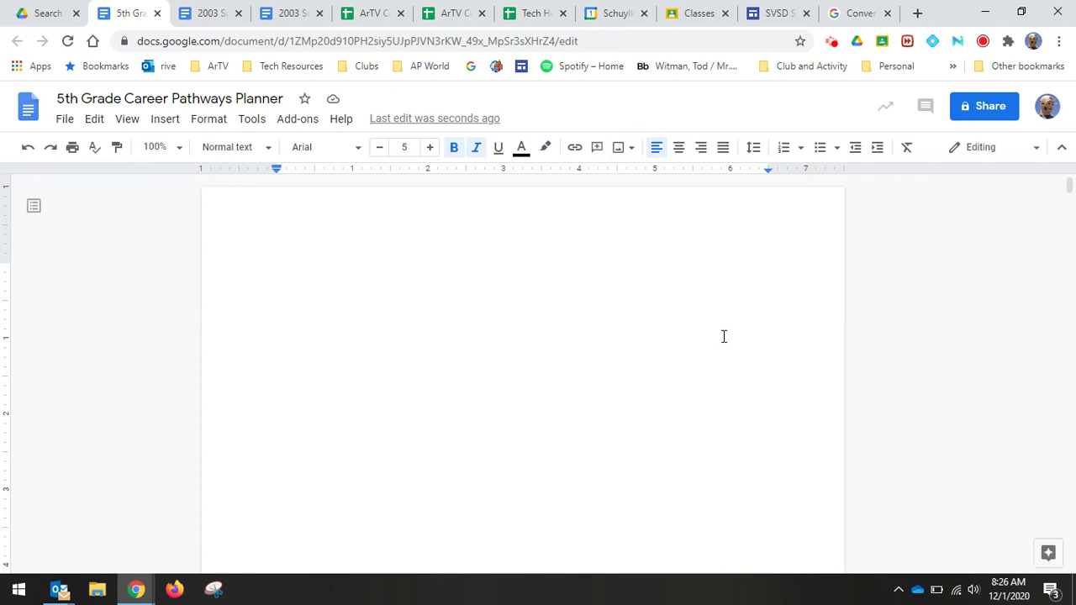
pyautogui.scroll(-2, 723, 336)
pyautogui.scroll(-1, 721, 341)
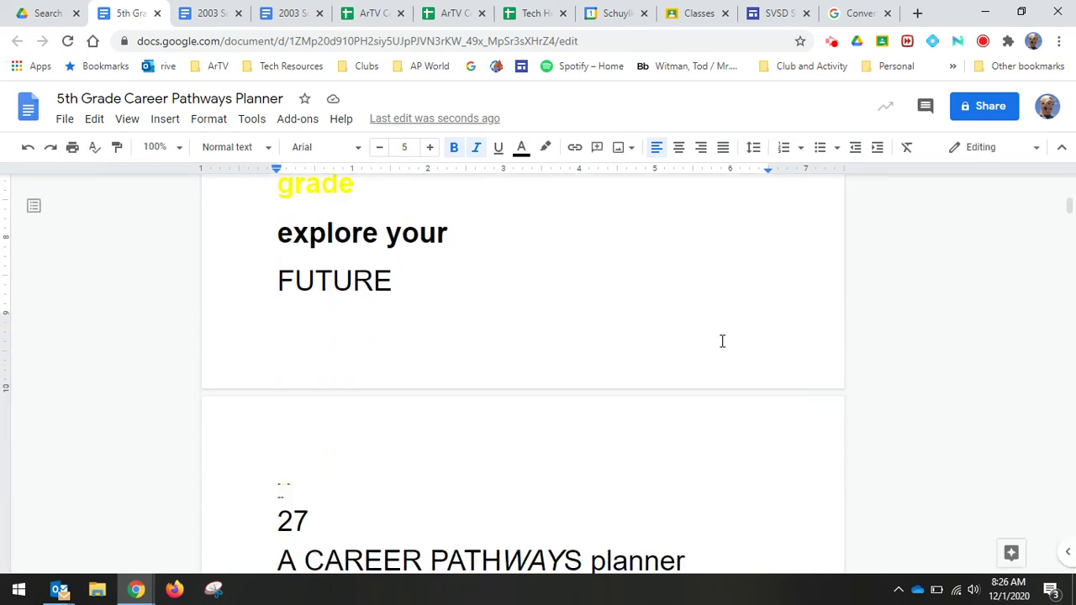
pyautogui.scroll(-2, 723, 341)
pyautogui.scroll(-2, 730, 341)
pyautogui.scroll(-5, 731, 342)
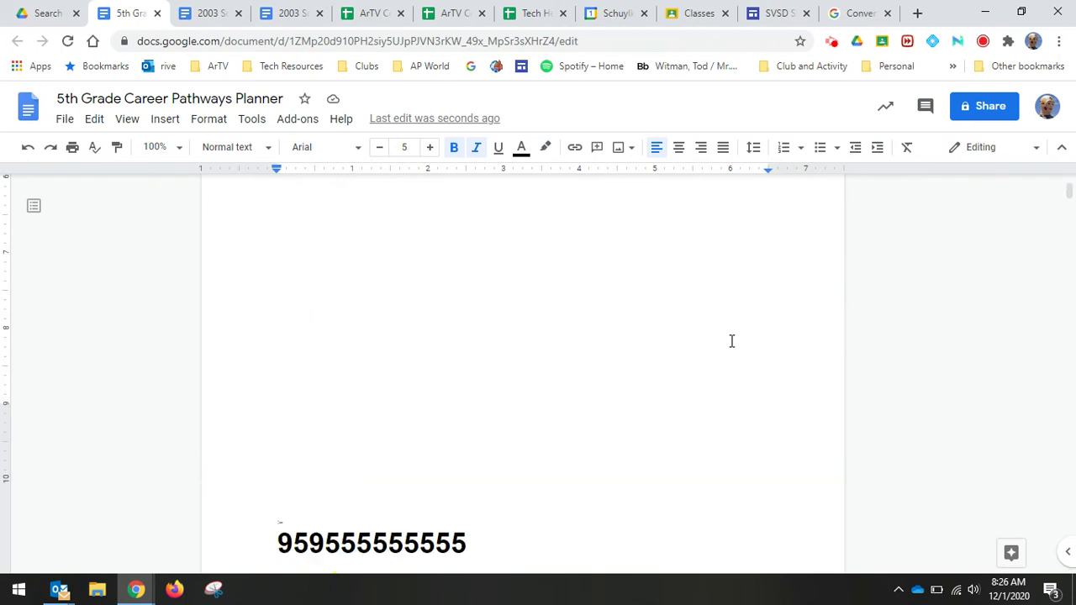
pyautogui.scroll(-3, 730, 340)
pyautogui.scroll(-2, 730, 341)
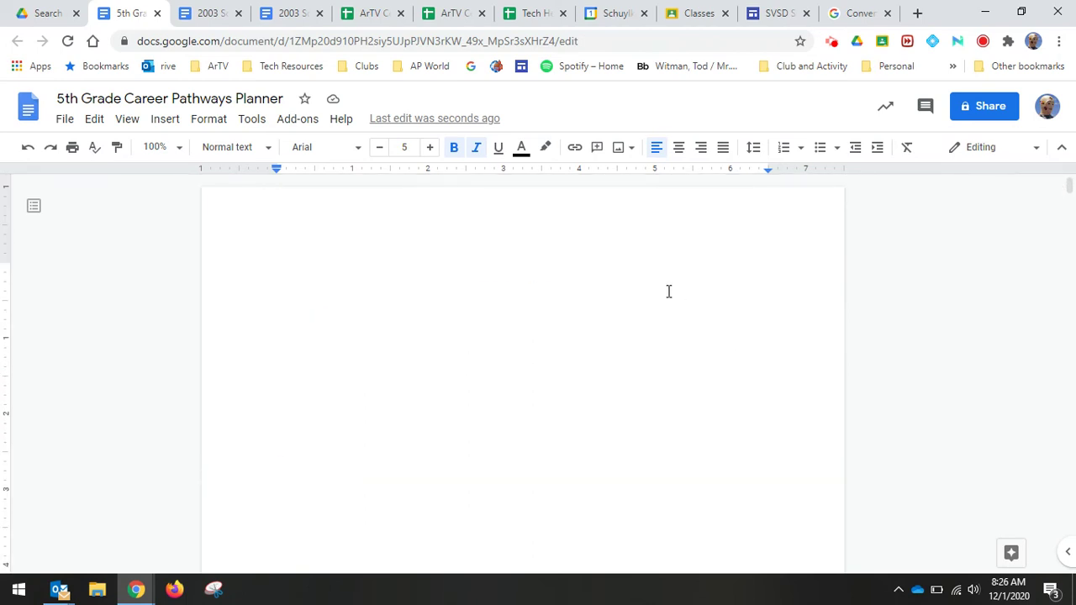
pyautogui.scroll(10, 532, 294)
pyautogui.scroll(-2, 532, 294)
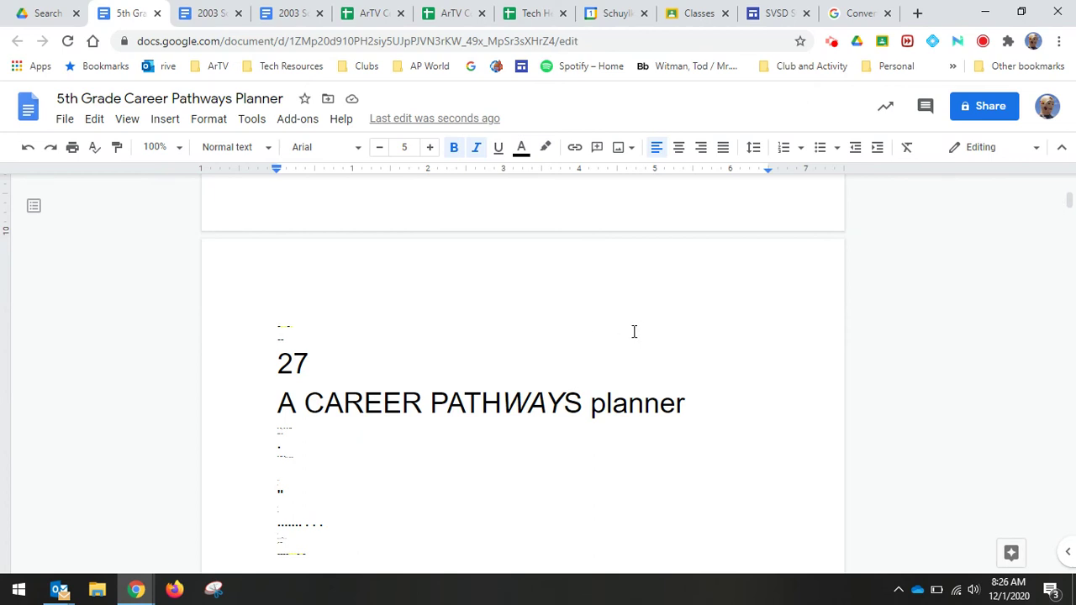
pyautogui.scroll(2, 574, 354)
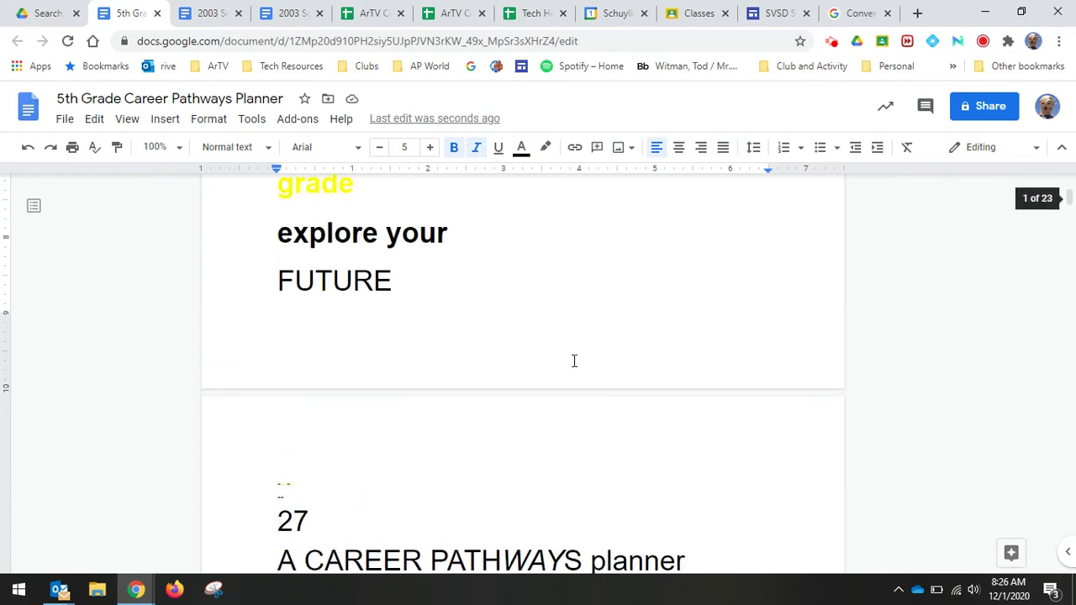
pyautogui.scroll(-4, 574, 359)
pyautogui.scroll(-1, 574, 359)
pyautogui.scroll(-3, 576, 362)
pyautogui.scroll(-3, 577, 362)
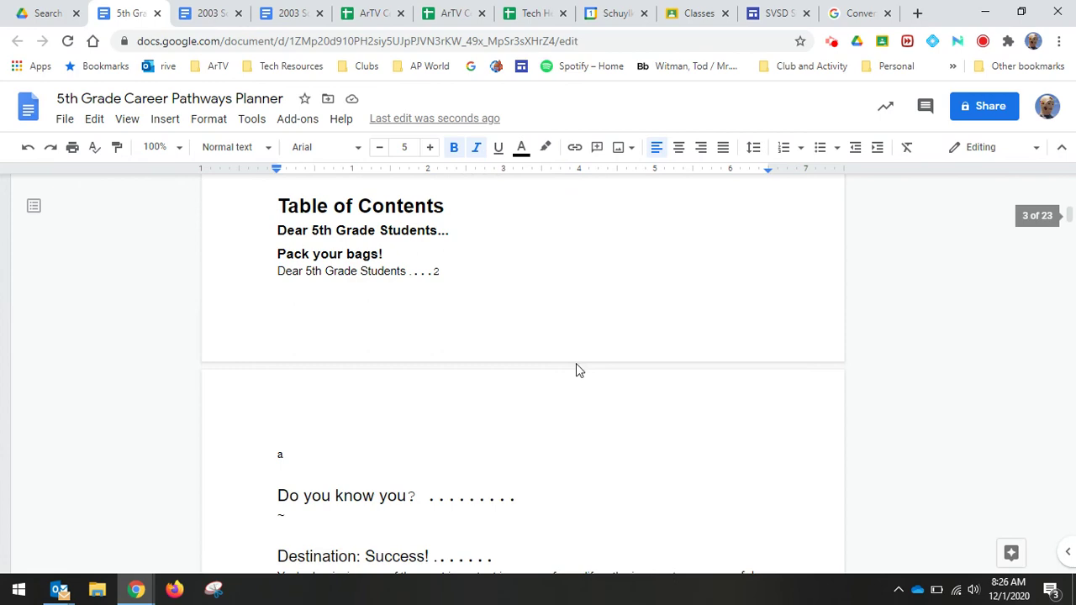
pyautogui.scroll(-2, 577, 365)
pyautogui.scroll(-2, 580, 366)
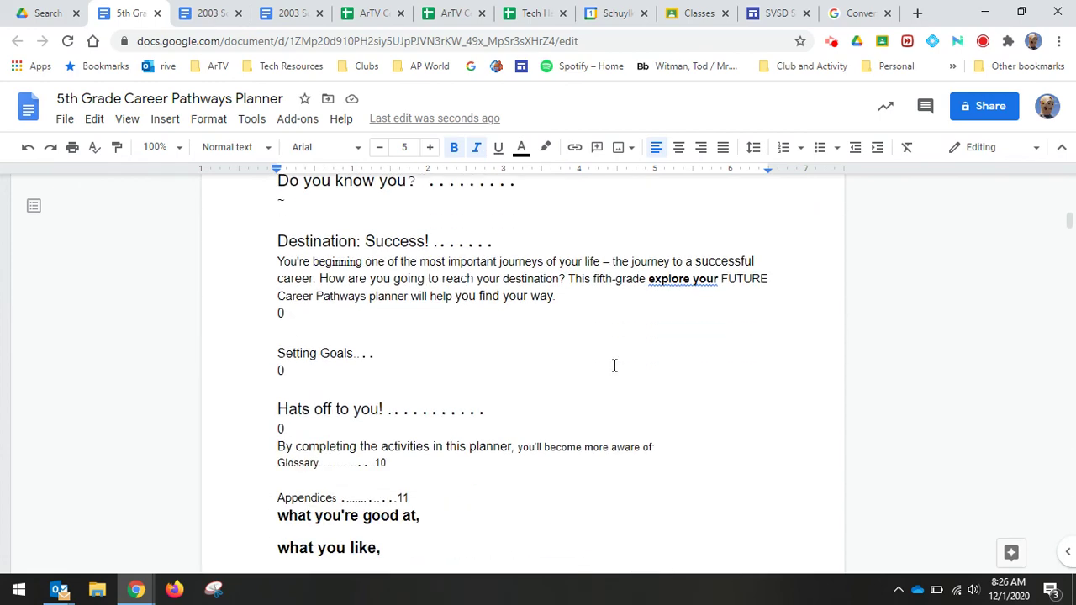
pyautogui.scroll(-2, 615, 366)
pyautogui.scroll(-1, 617, 366)
pyautogui.scroll(-2, 648, 365)
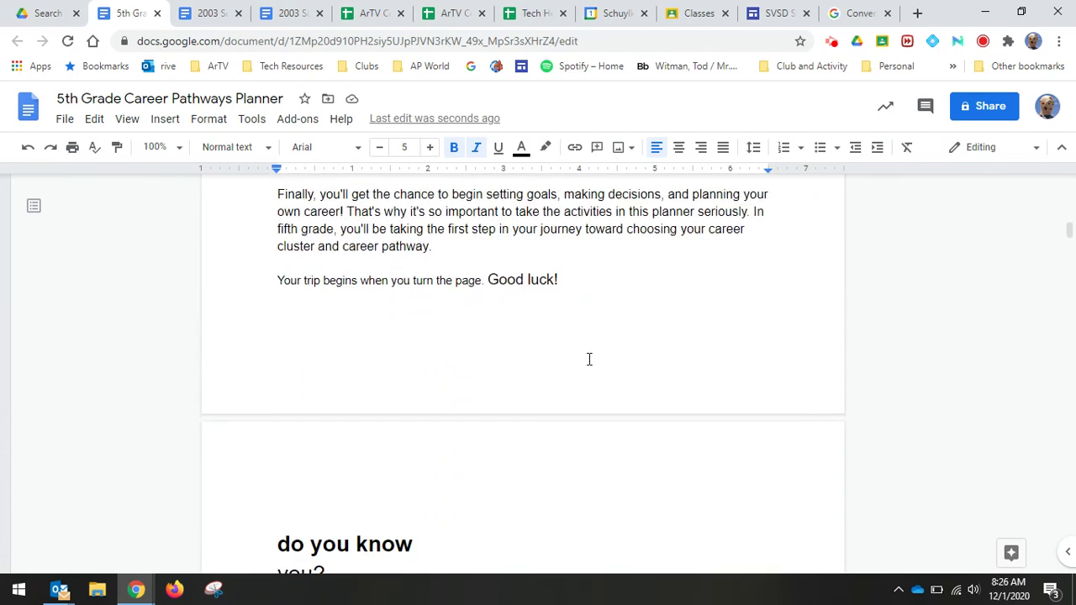
pyautogui.scroll(-3, 593, 360)
pyautogui.scroll(-3, 594, 363)
pyautogui.scroll(-2, 599, 365)
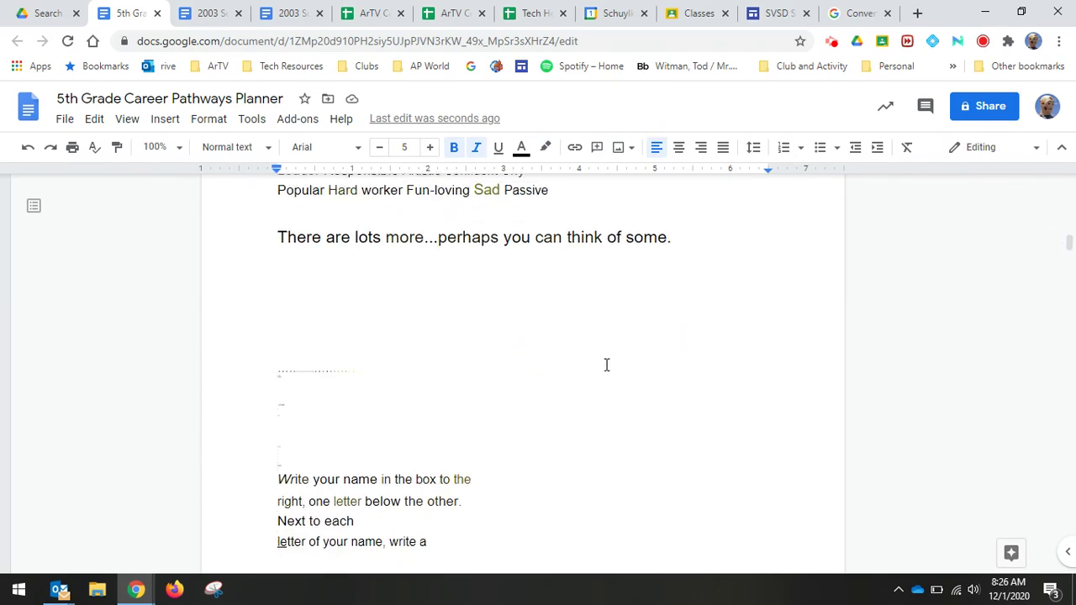
pyautogui.click(439, 472)
pyautogui.scroll(-3, 494, 484)
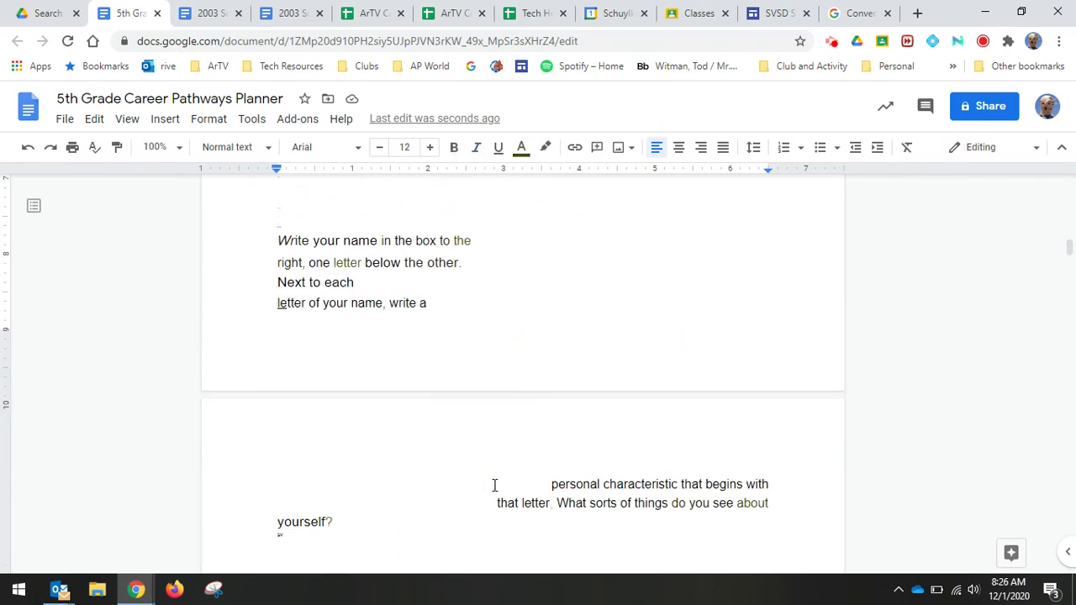
pyautogui.scroll(-1, 493, 488)
pyautogui.scroll(-2, 505, 454)
pyautogui.scroll(-2, 543, 386)
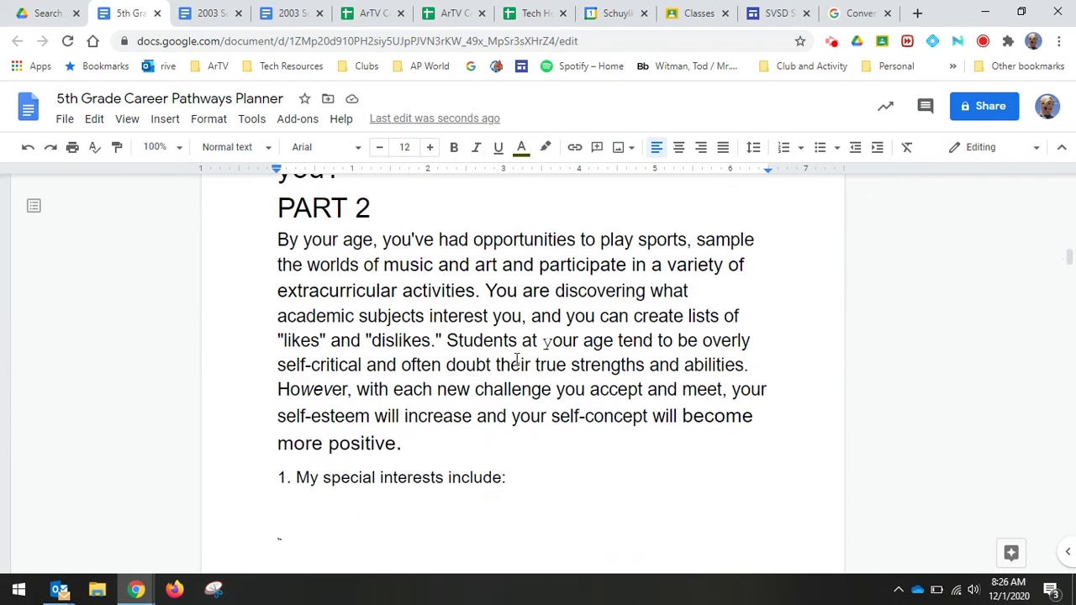
pyautogui.scroll(-3, 626, 370)
pyautogui.scroll(-2, 583, 372)
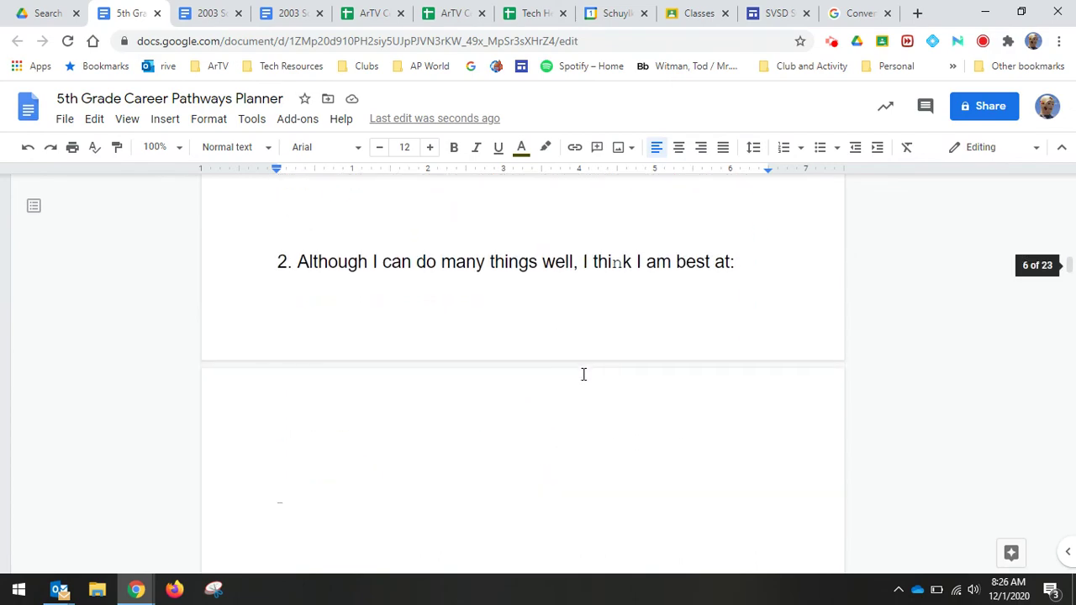
pyautogui.scroll(-3, 581, 375)
pyautogui.scroll(-2, 581, 375)
pyautogui.scroll(-2, 583, 375)
pyautogui.scroll(-5, 583, 378)
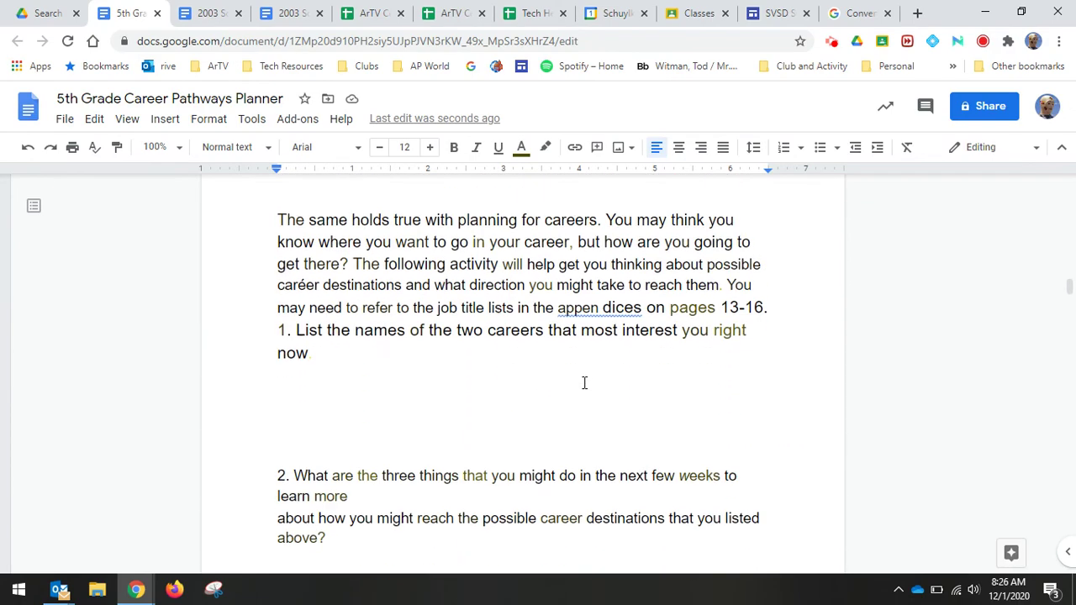
pyautogui.scroll(4, 582, 379)
pyautogui.scroll(1, 585, 382)
pyautogui.middleClick(595, 377)
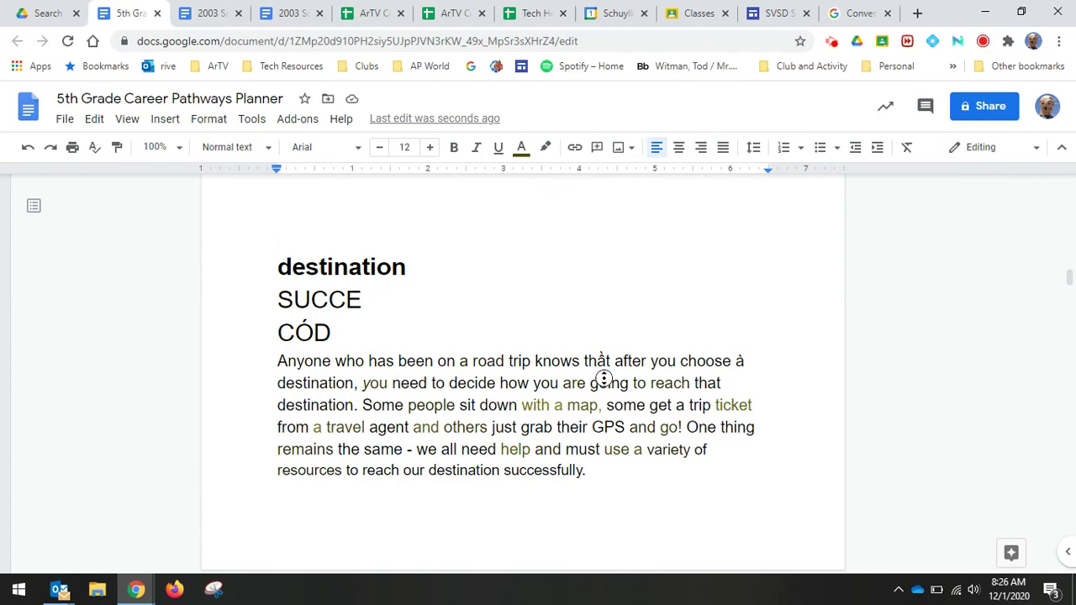
pyautogui.scroll(-5, 732, 267)
pyautogui.scroll(1, 722, 357)
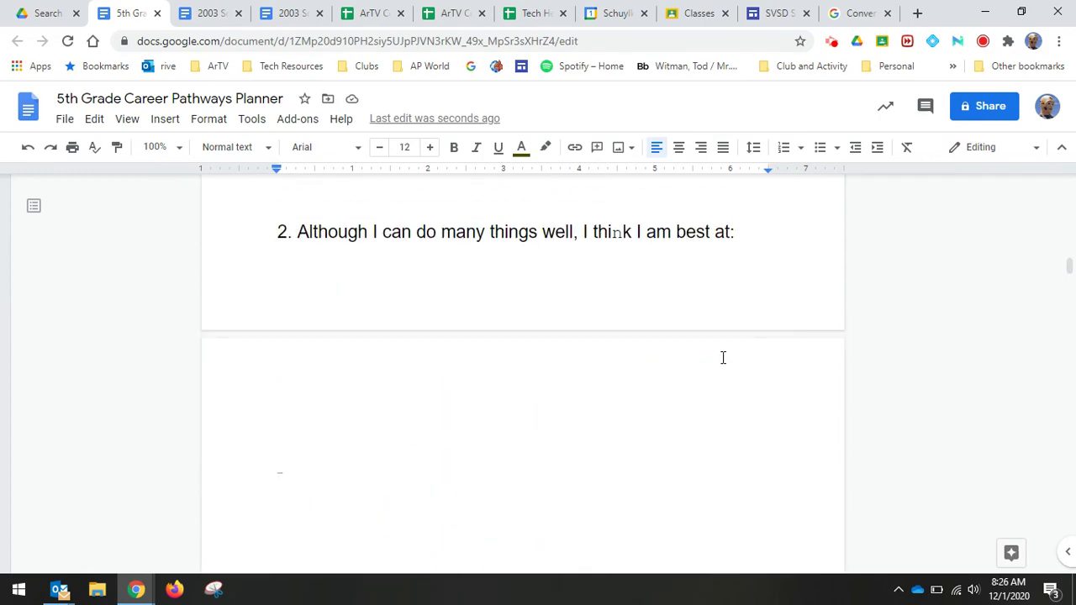
pyautogui.scroll(5, 722, 358)
pyautogui.scroll(-8, 722, 357)
pyautogui.scroll(3, 722, 358)
pyautogui.middleClick(721, 357)
pyautogui.scroll(1, 722, 357)
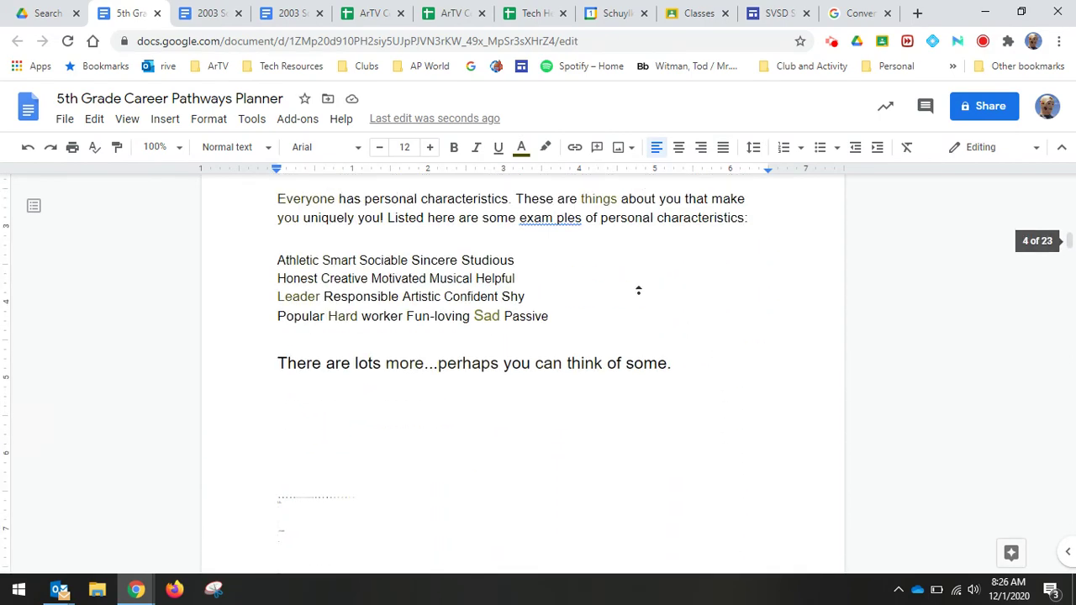
pyautogui.scroll(5, 636, 288)
pyautogui.scroll(4, 589, 337)
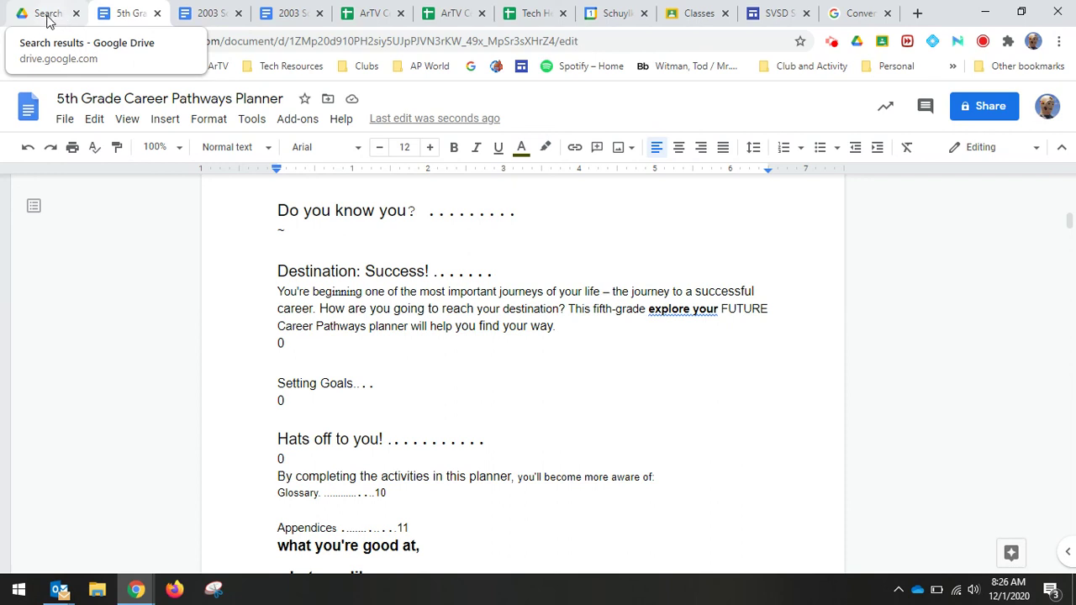
# Back in the Drive results, open Russia Map.pdf with Google Docs.
pyautogui.click(48, 15)
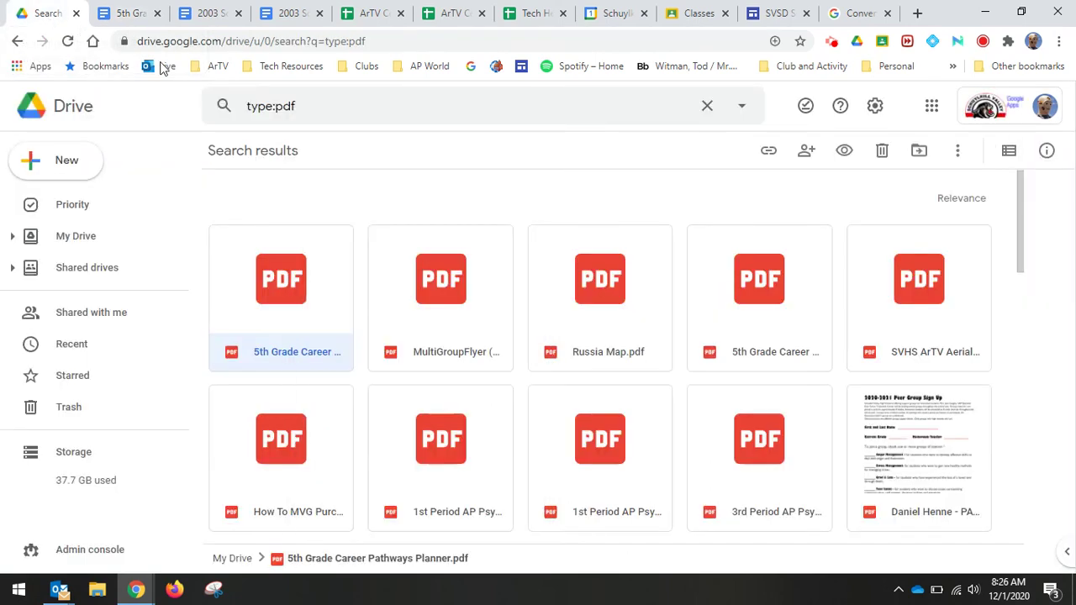
pyautogui.rightClick(599, 285)
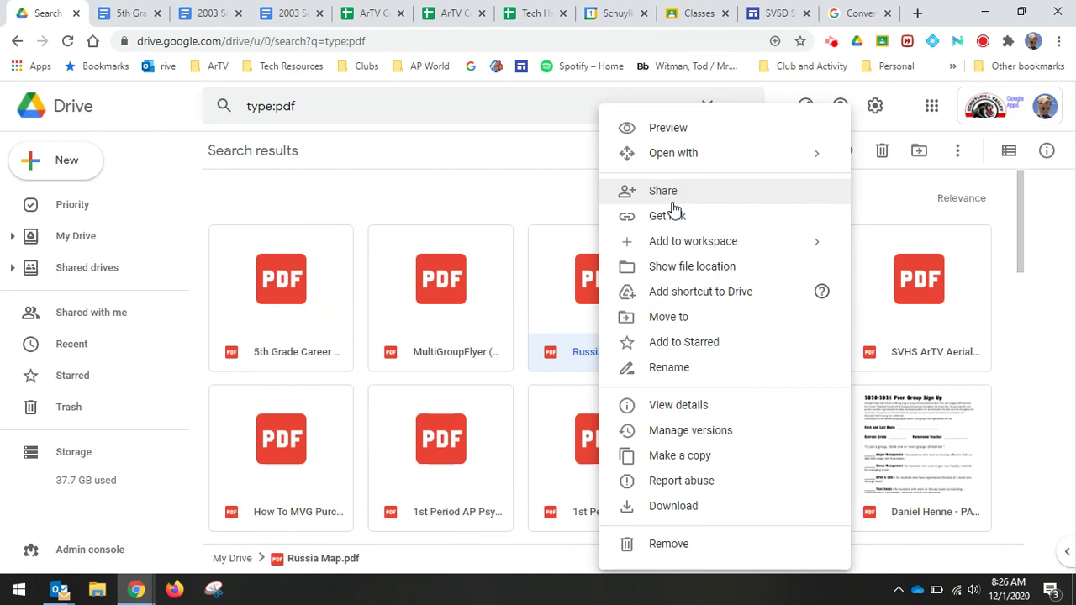
pyautogui.moveTo(673, 153)
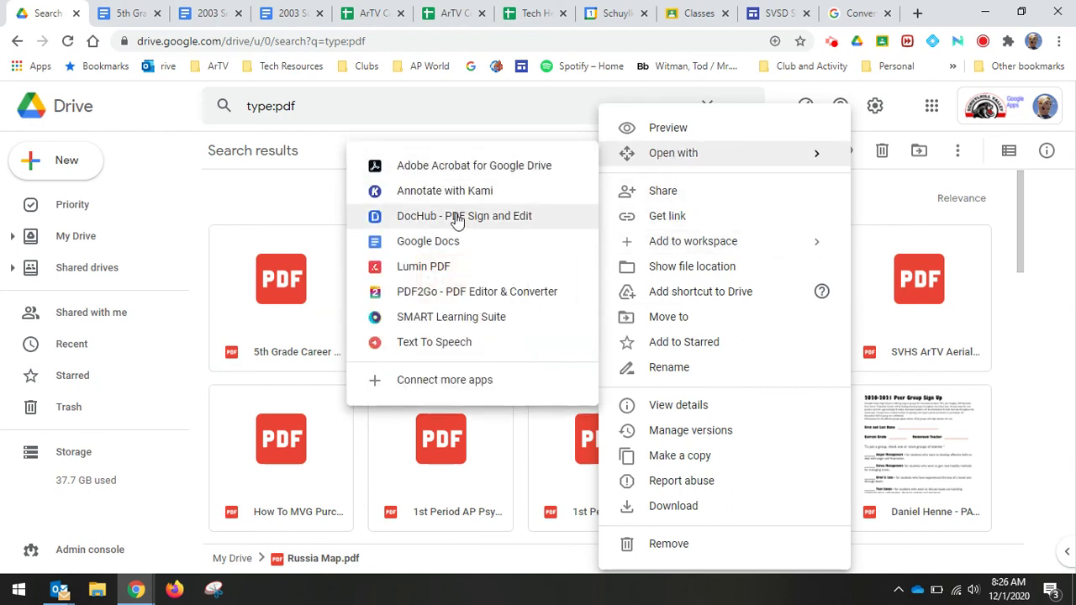
pyautogui.click(439, 242)
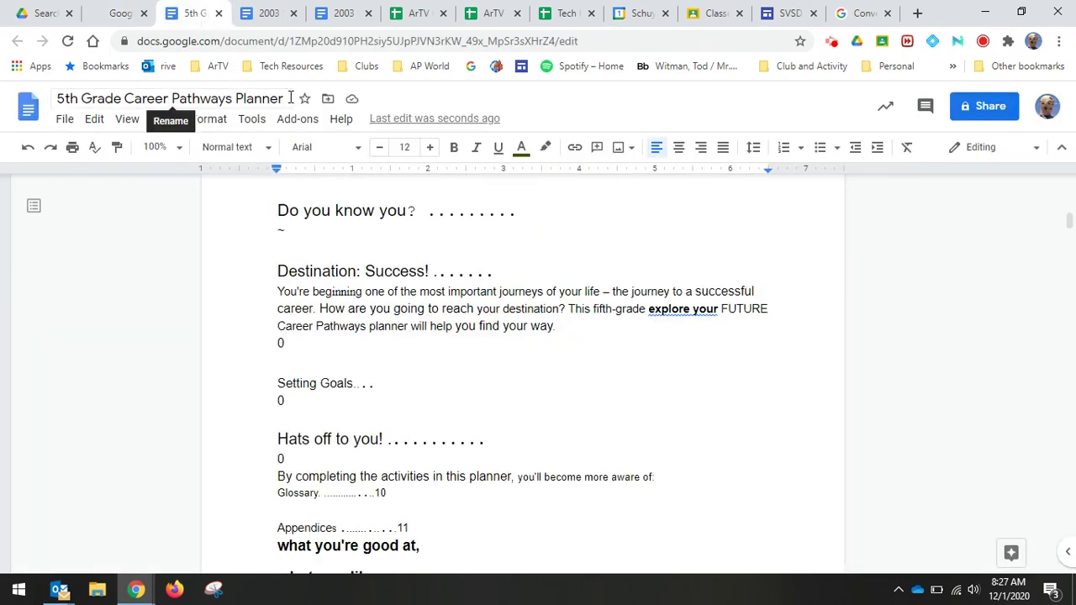
# Make the 5th Grade Career Pathways Planner title editable for renaming.
pyautogui.click(227, 99)
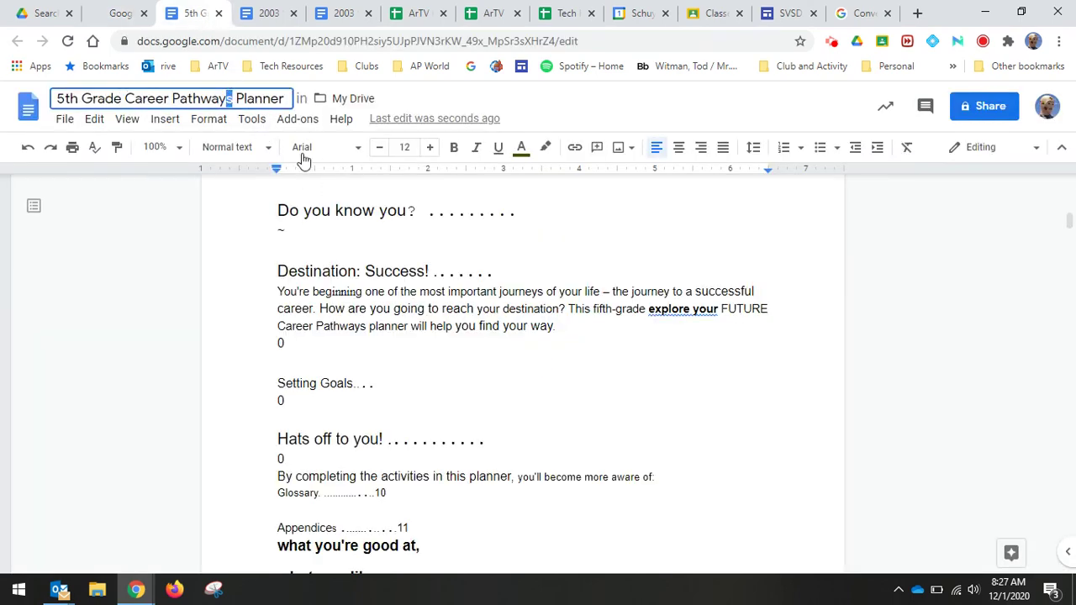